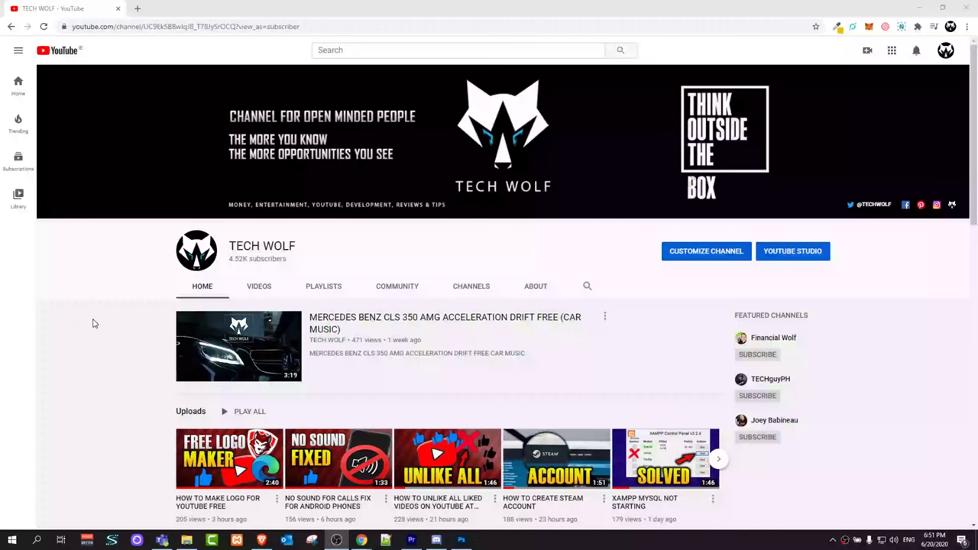
In a new tab, search 'google sites' and open the Google Sites sign-in result
scroll(114, 313, down, 8)
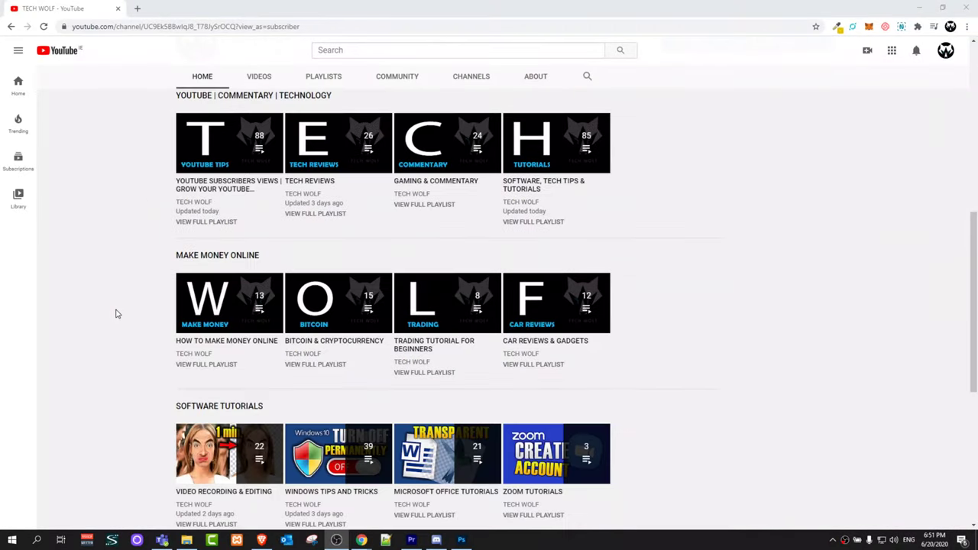
scroll(116, 313, up, 10)
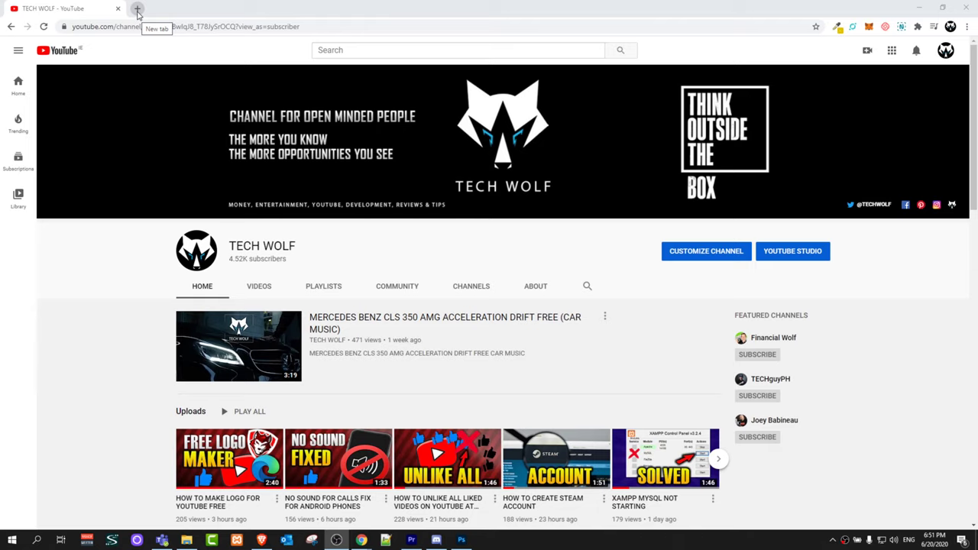
click(138, 9)
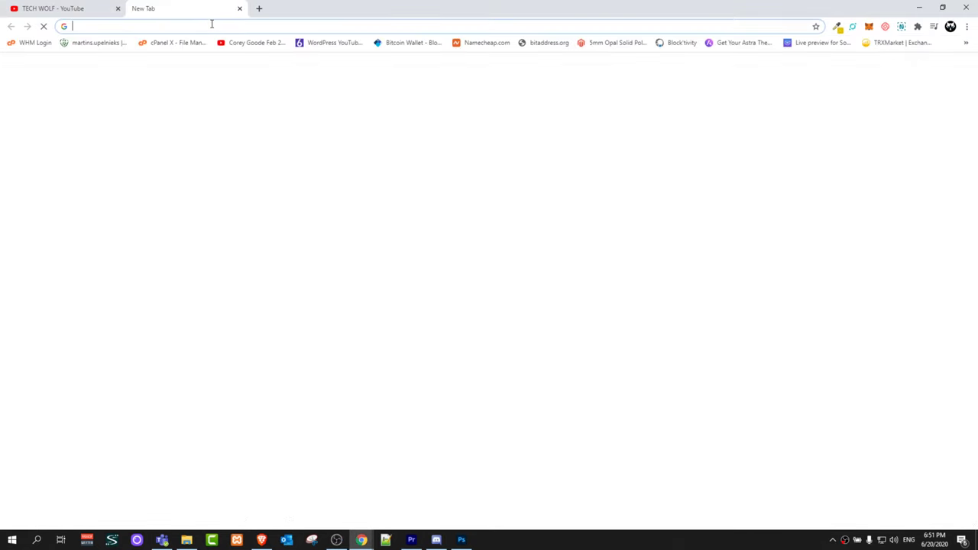
click(213, 26)
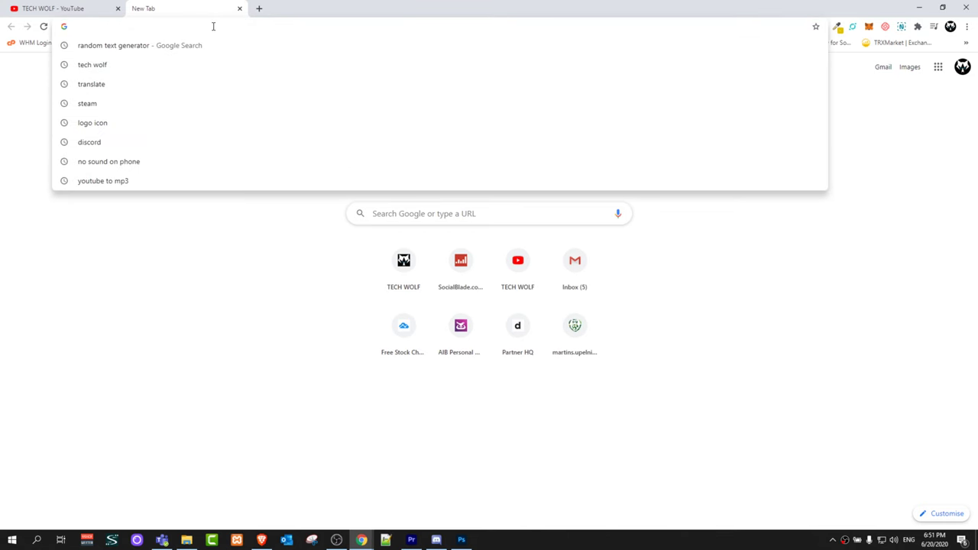
text(google sites)
key(Return)
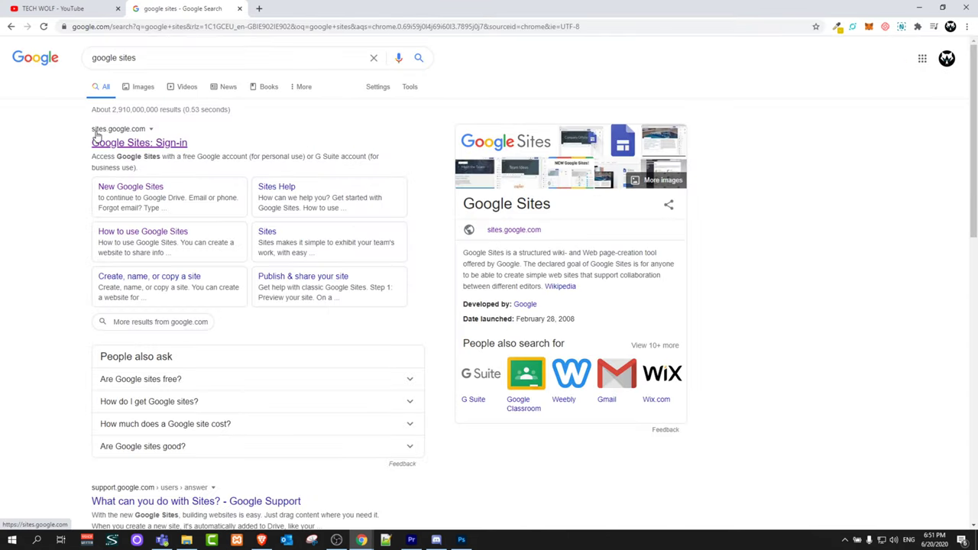
click(139, 147)
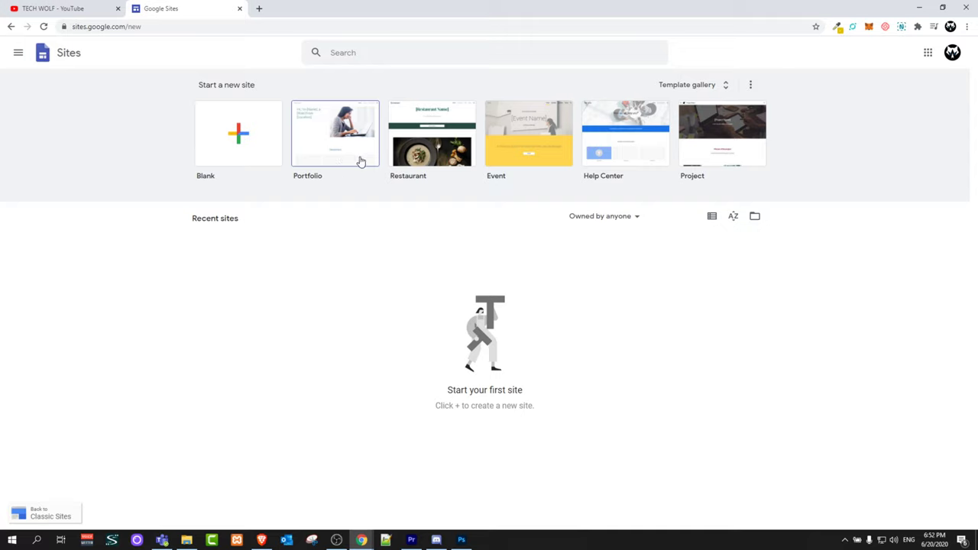
Create a blank 'Untitled site' and switch the side panel from Pages to Themes
click(235, 138)
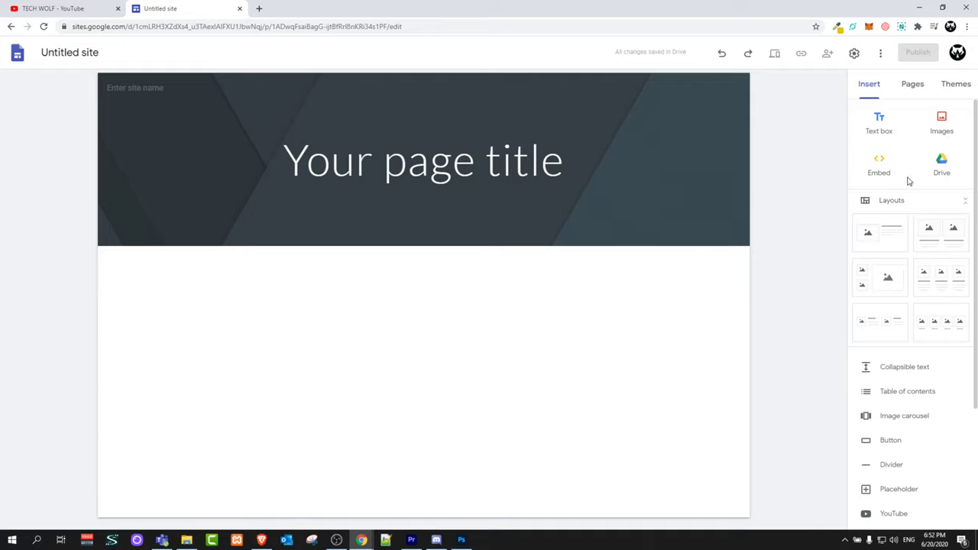
click(913, 89)
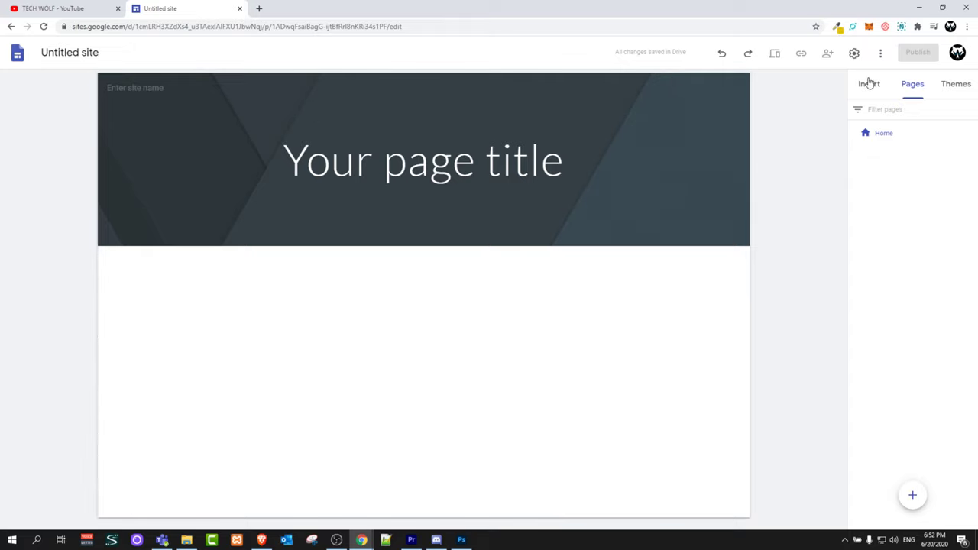
click(954, 86)
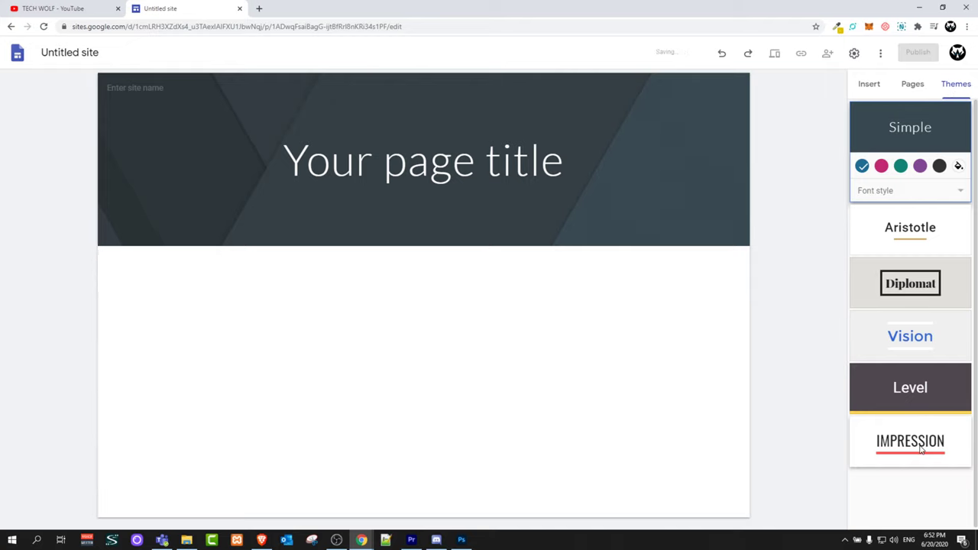
Try the Vision, Diplomat and Aristotle themes with a colour swatch, then return to Impression
click(921, 450)
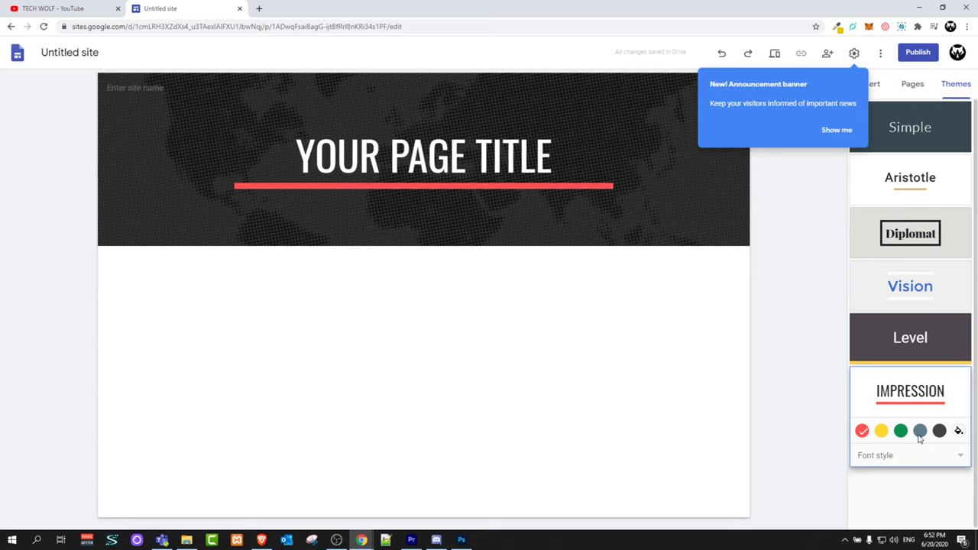
click(908, 286)
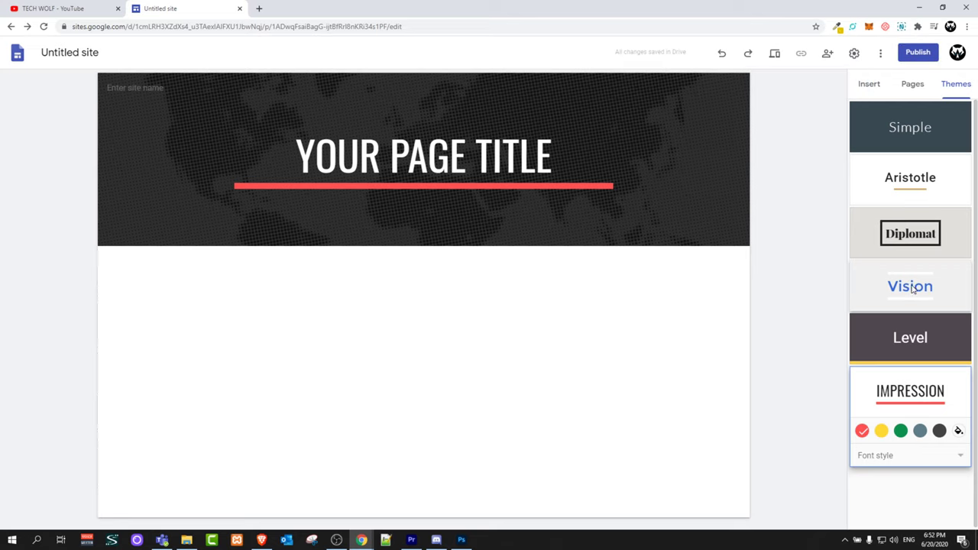
click(911, 288)
click(912, 238)
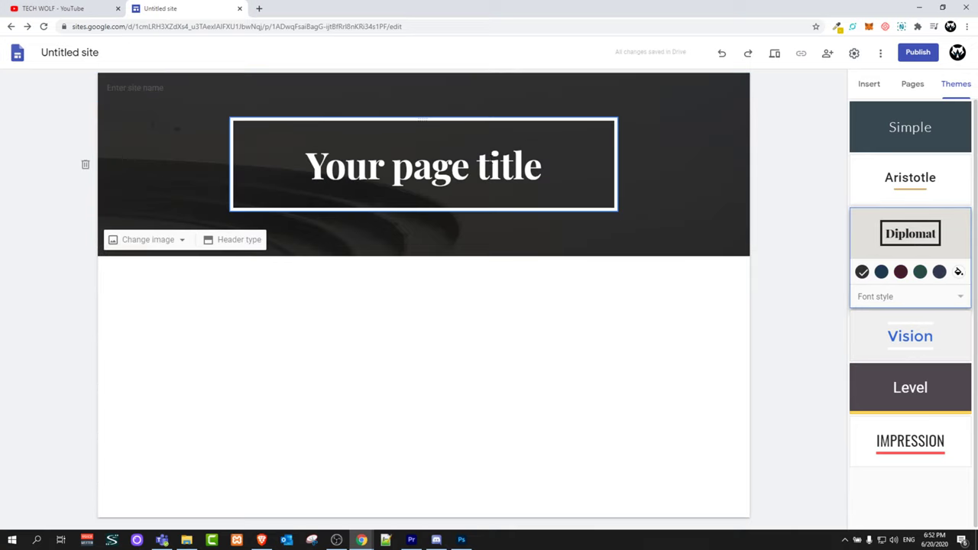
click(912, 188)
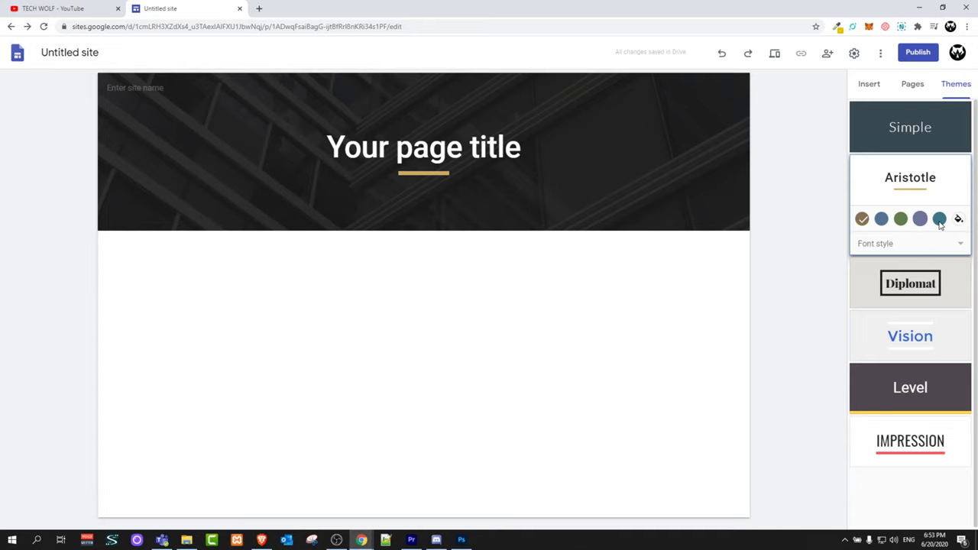
click(901, 219)
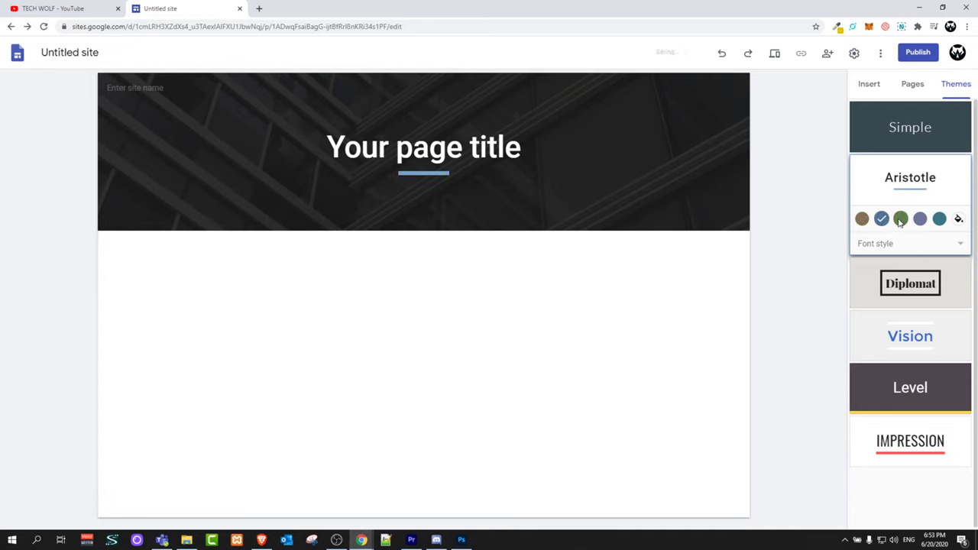
click(899, 443)
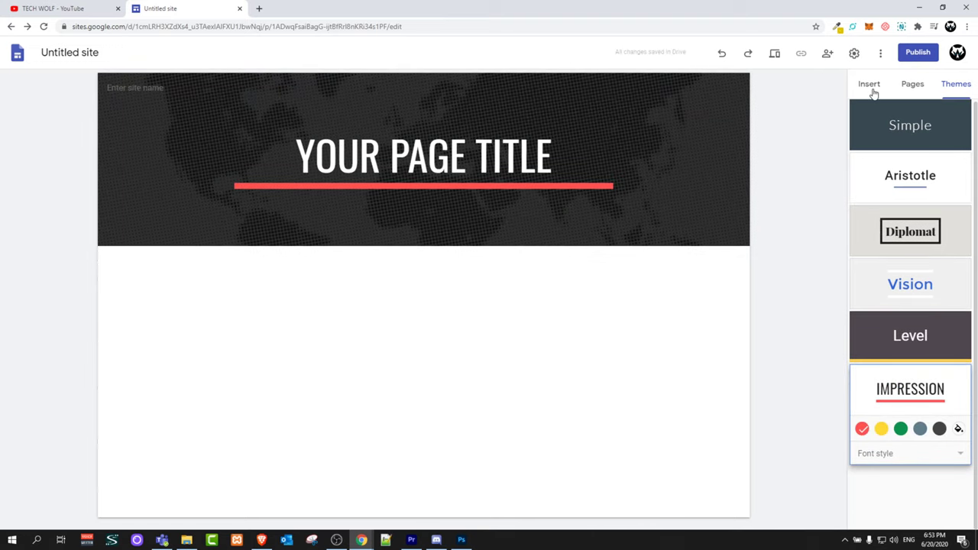
click(912, 85)
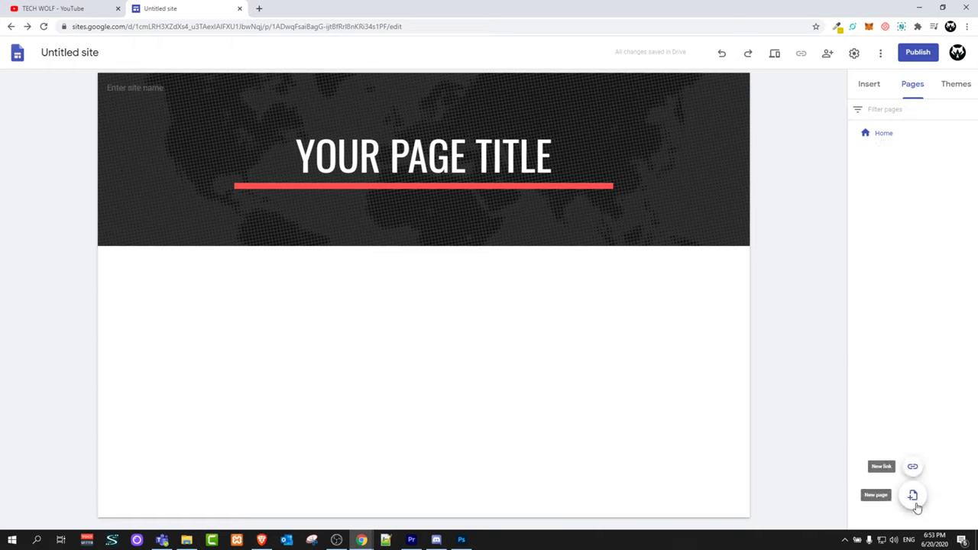
Add a new page named ABOUT and view it from the navigation
click(913, 497)
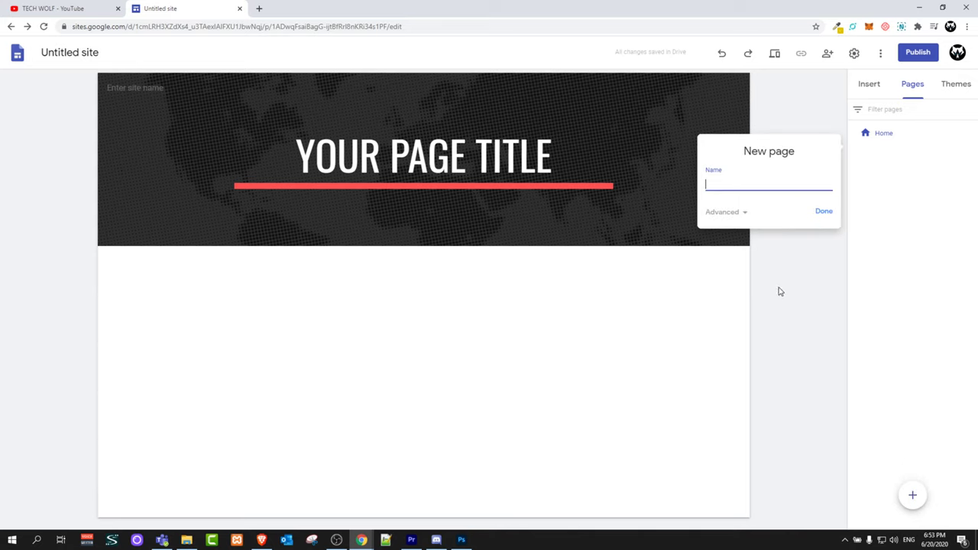
text(about)
key(ctrl+a)
text(ABOUT)
click(825, 214)
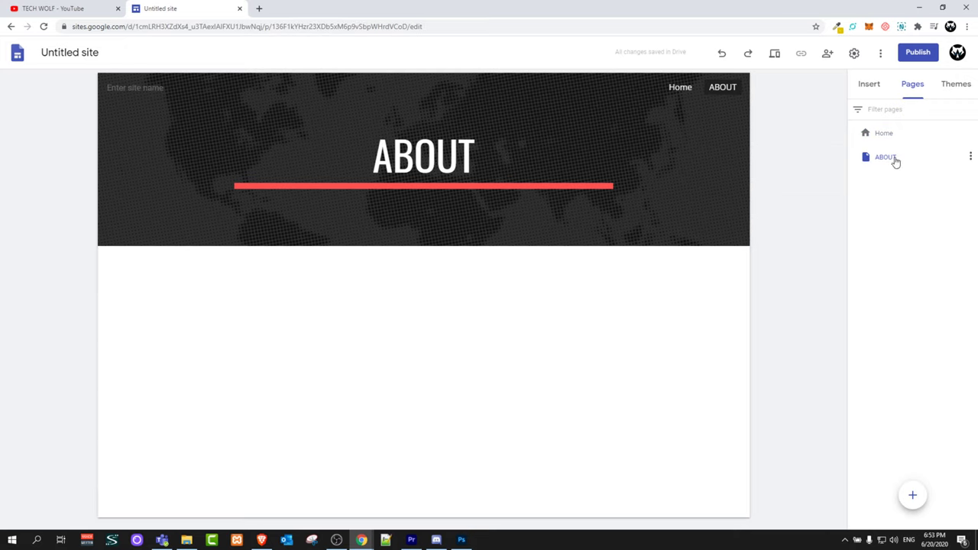
click(680, 90)
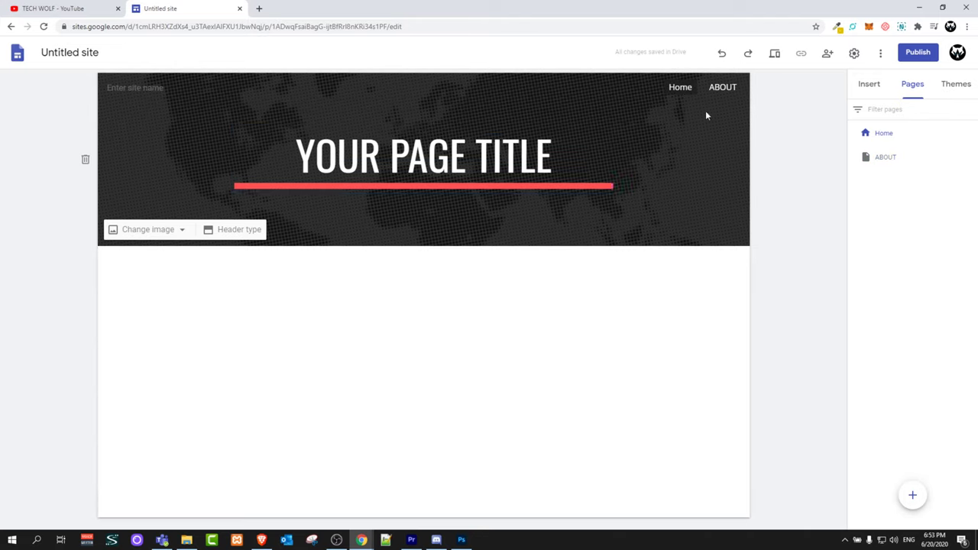
click(720, 89)
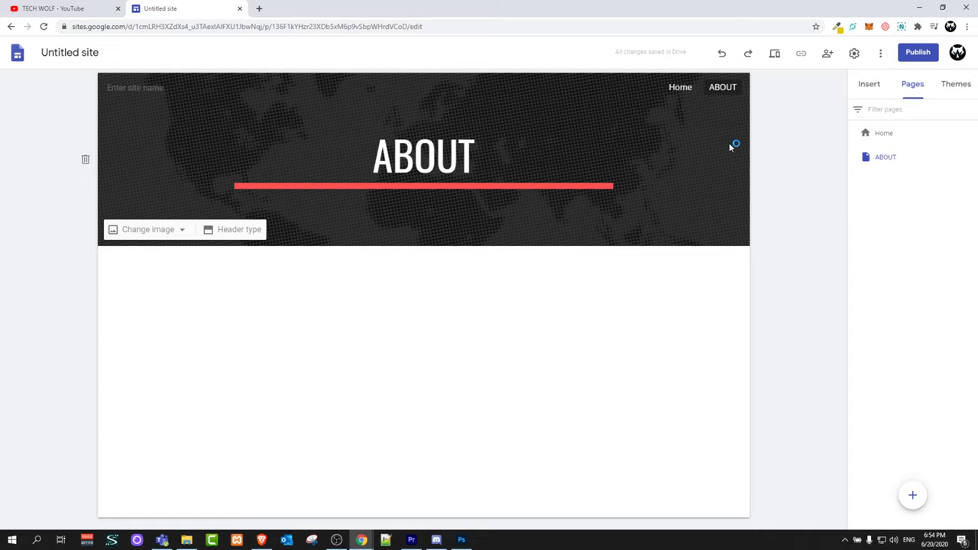
Add two more pages named CONTACT and SURVEY
click(913, 495)
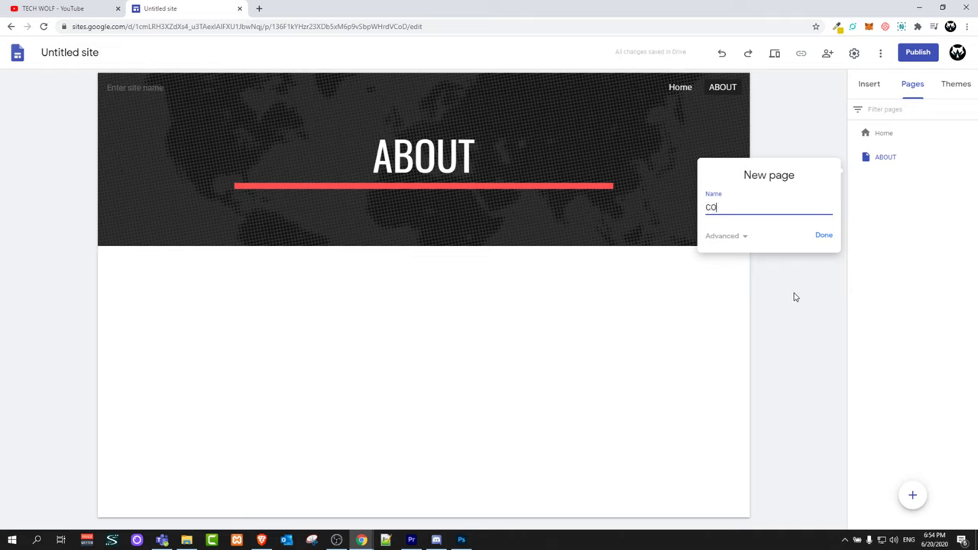
text(CONTACT)
click(825, 236)
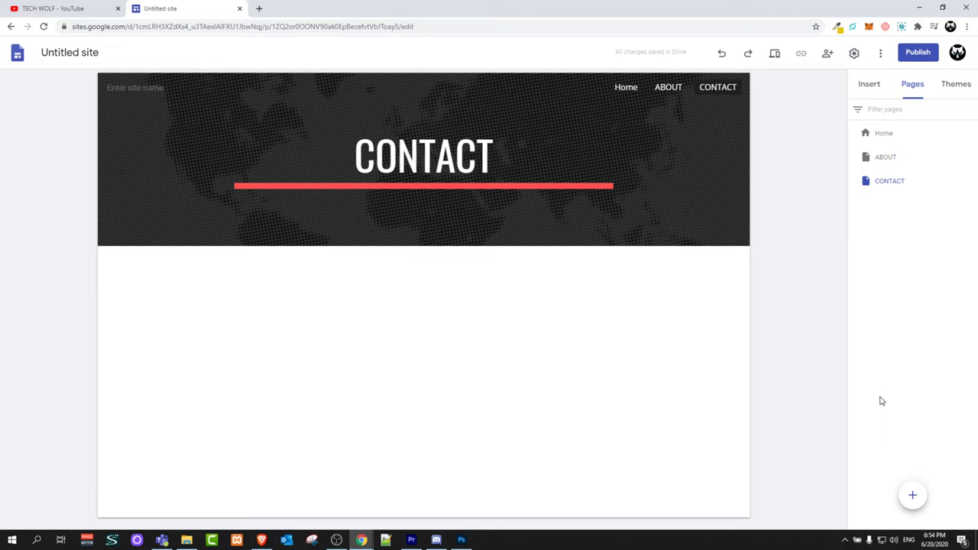
mouse_move(913, 497)
click(912, 496)
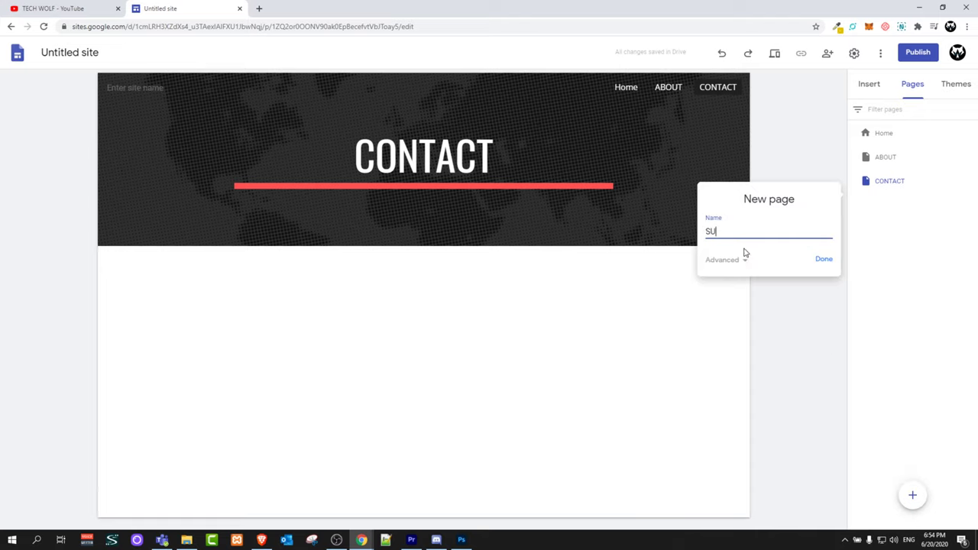
text(SUREVE)
key(BackSpace)
key(BackSpace)
key(BackSpace)
text(VEY)
click(824, 260)
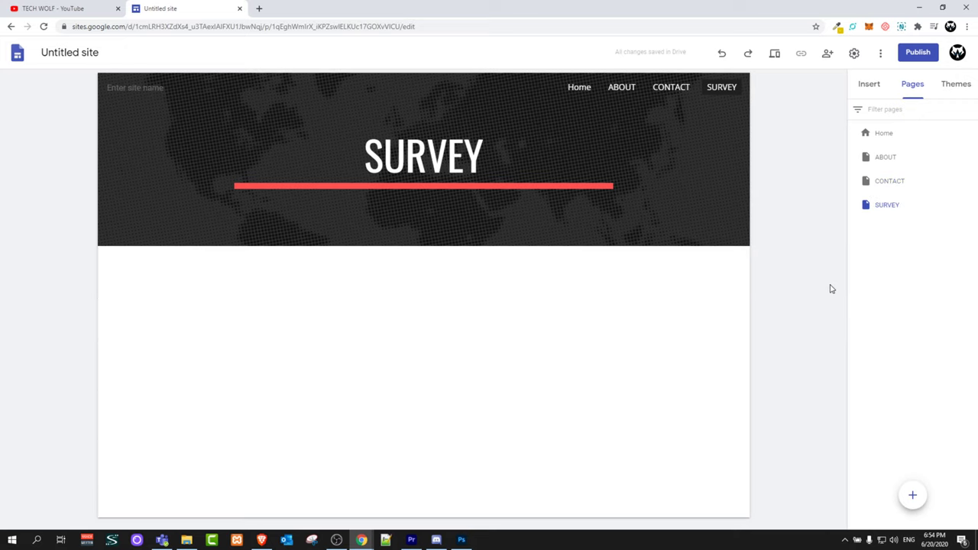
Check the Home, ABOUT, CONTACT and SURVEY pages via the navigation links
click(580, 91)
click(620, 89)
click(671, 89)
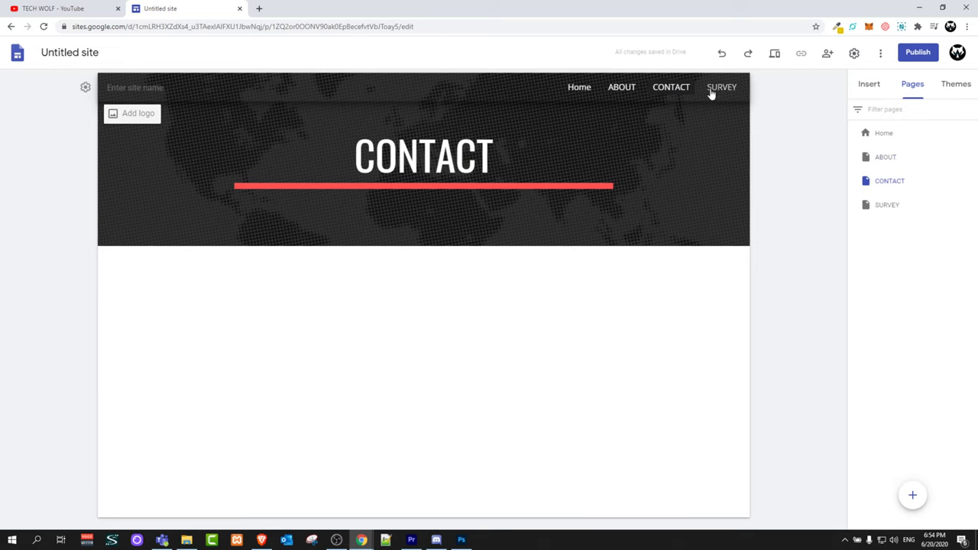
click(718, 88)
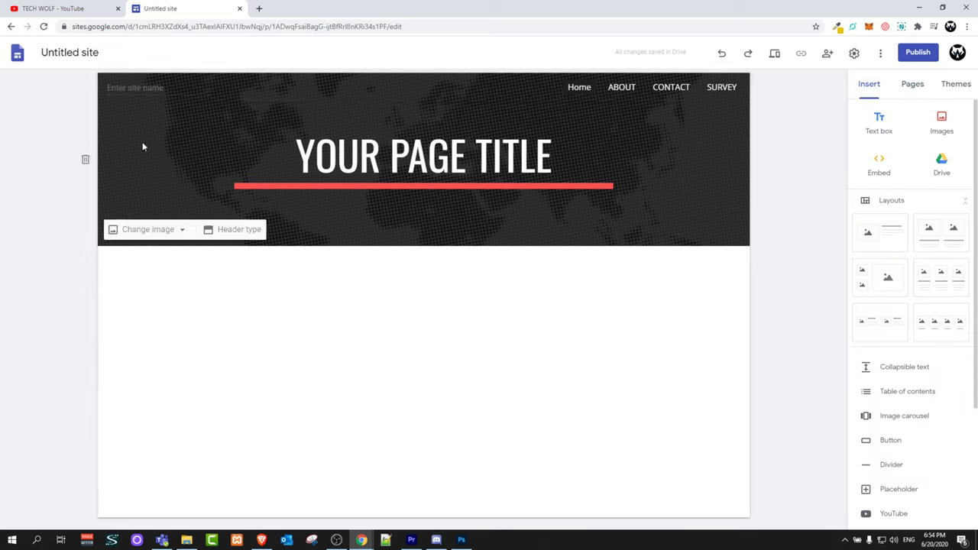
Name the site TECHWOLF and upload the TECH WOLF logo from Downloads/images
click(138, 88)
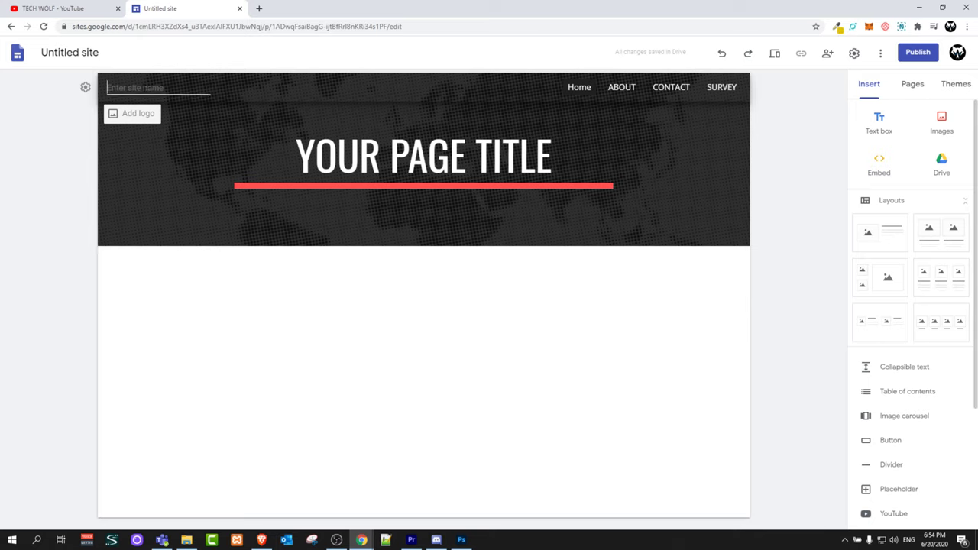
text(TECHWOLF)
click(136, 114)
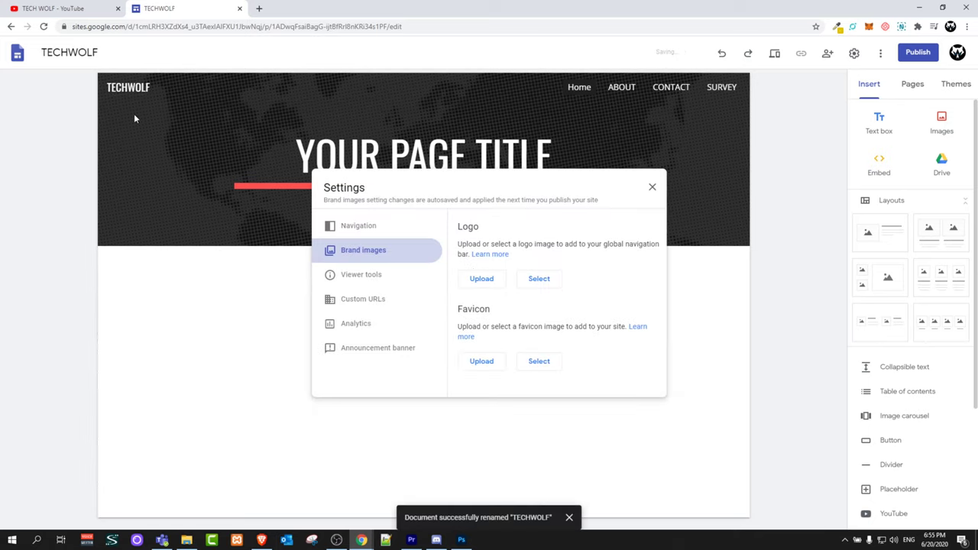
click(481, 278)
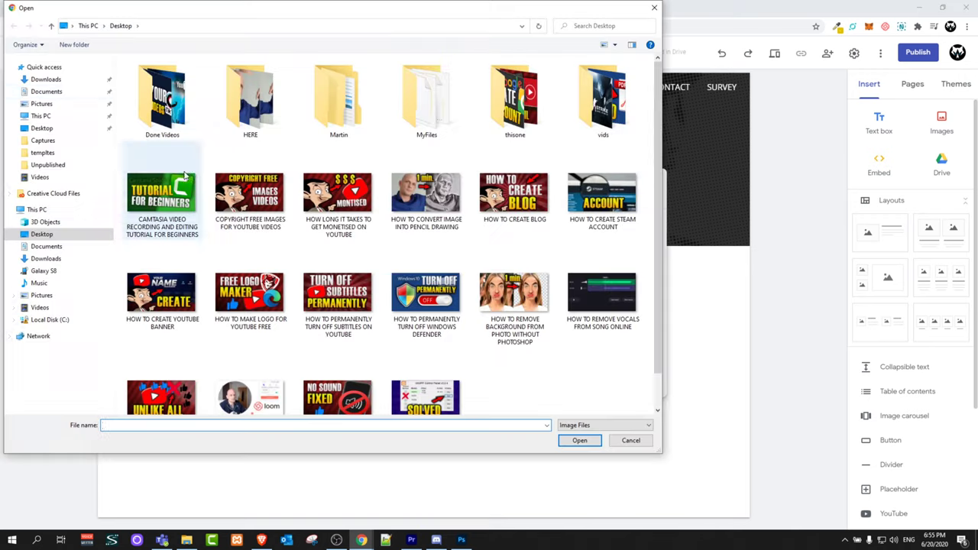
click(47, 80)
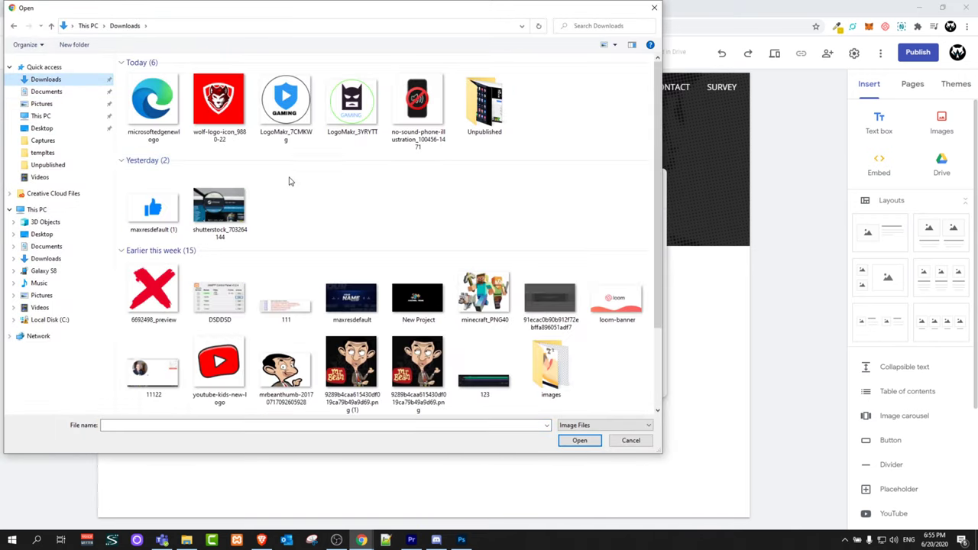
double_click(550, 370)
click(262, 405)
click(579, 440)
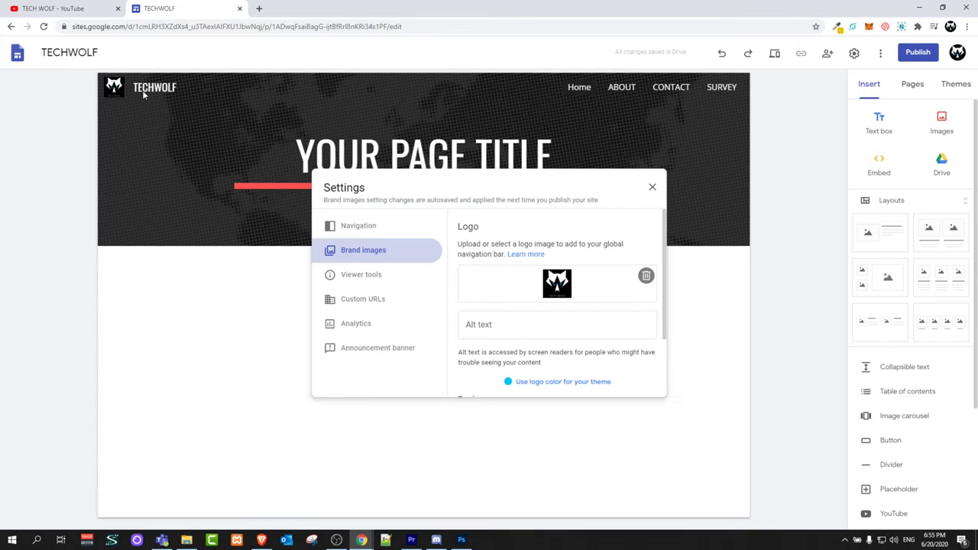
click(652, 188)
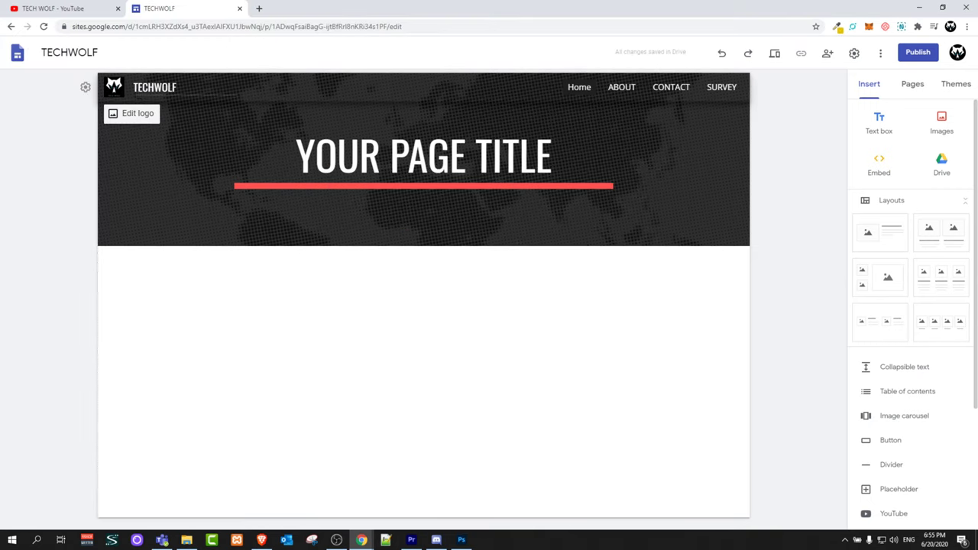
drag(177, 87, 136, 87)
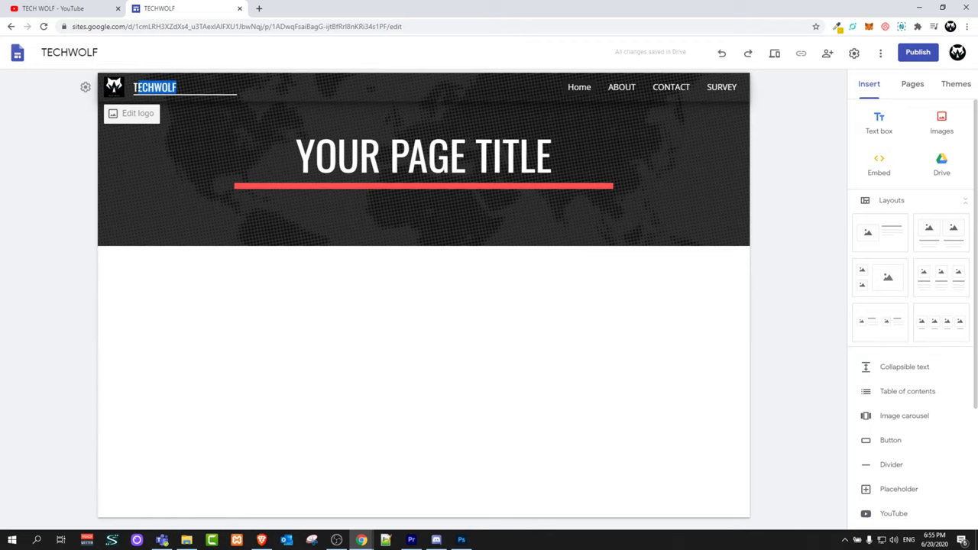
Replace YOUR PAGE TITLE with a bold, centred TECH WOLF header title
click(174, 180)
click(552, 156)
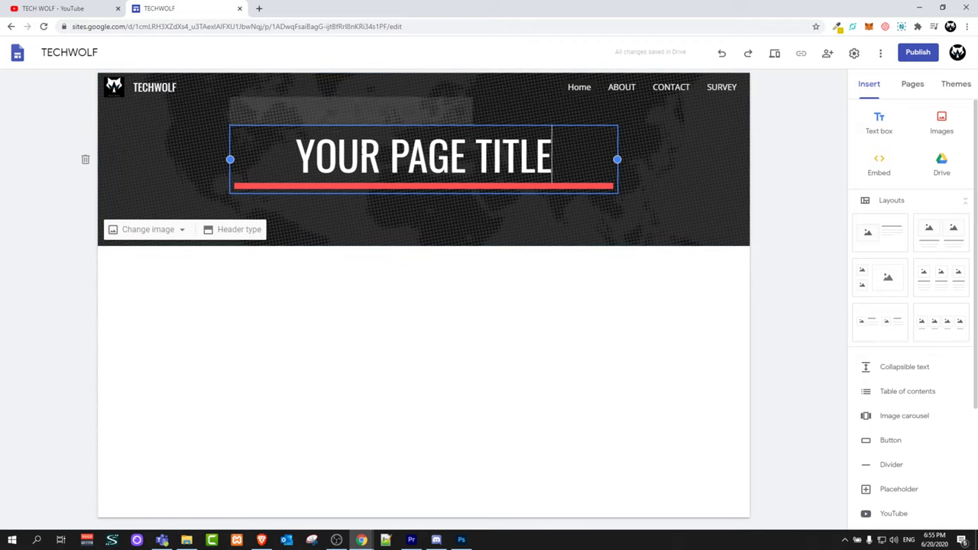
drag(552, 157, 288, 157)
key(BackSpace)
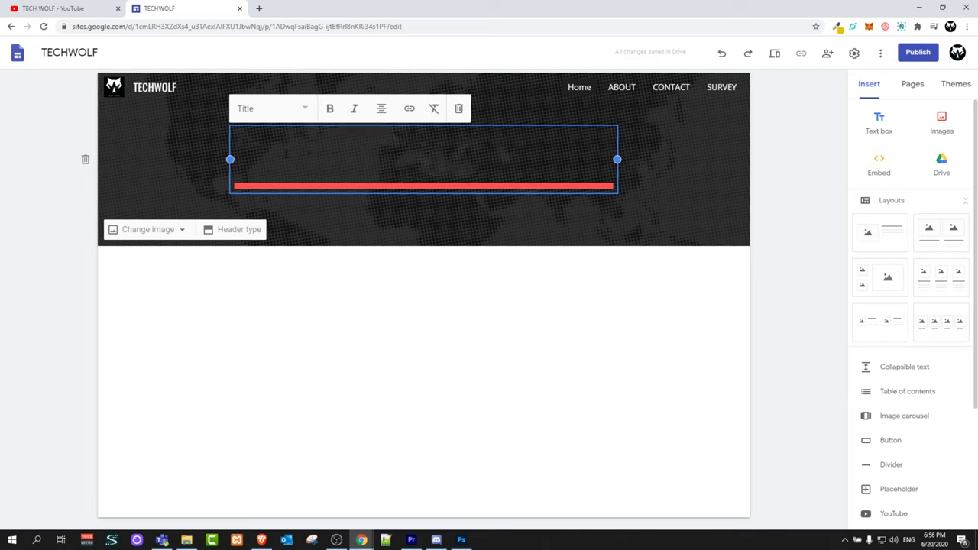
text(TECH WOLF)
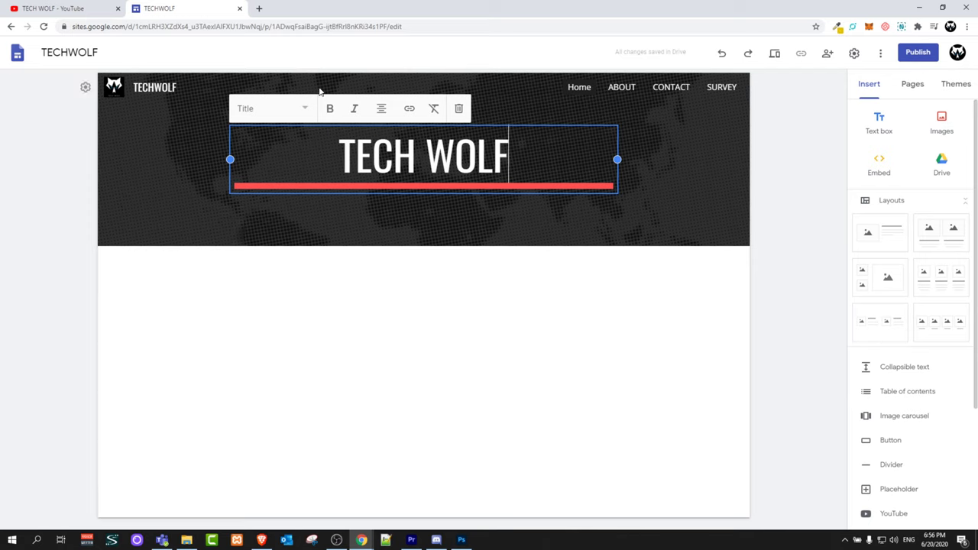
click(329, 109)
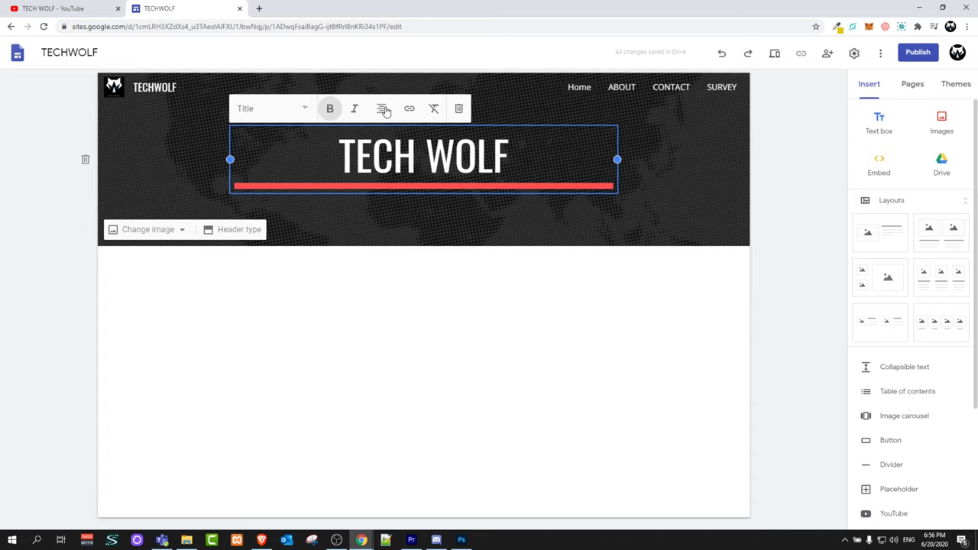
click(384, 111)
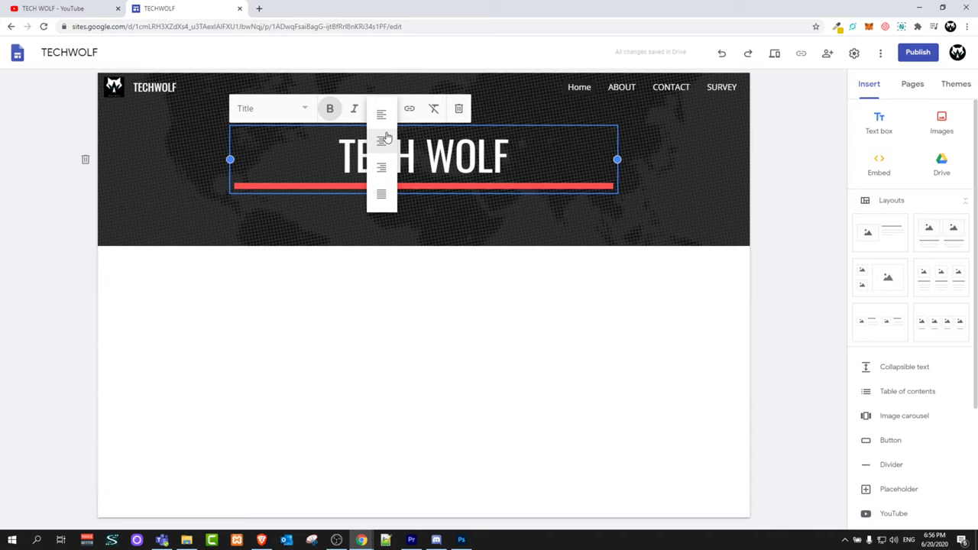
click(518, 110)
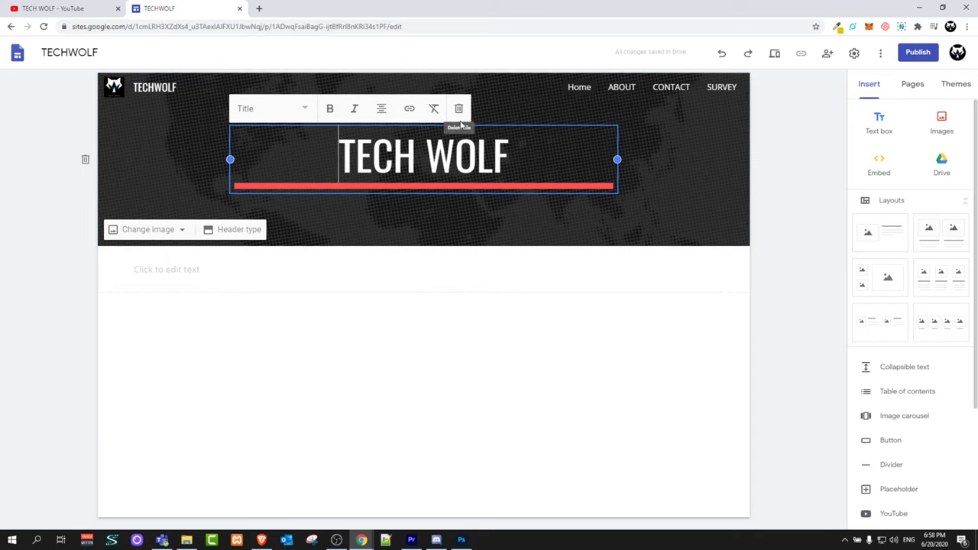
click(171, 231)
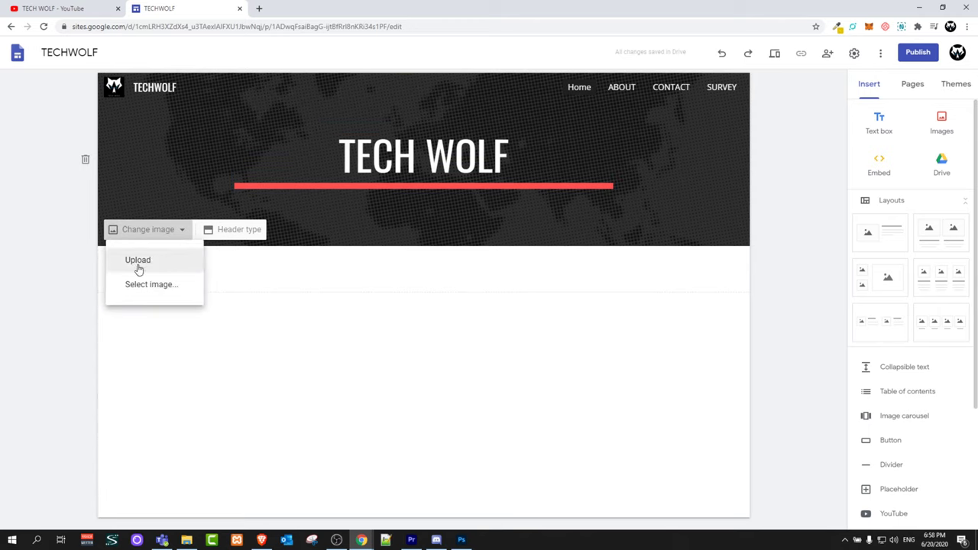
click(237, 237)
click(237, 231)
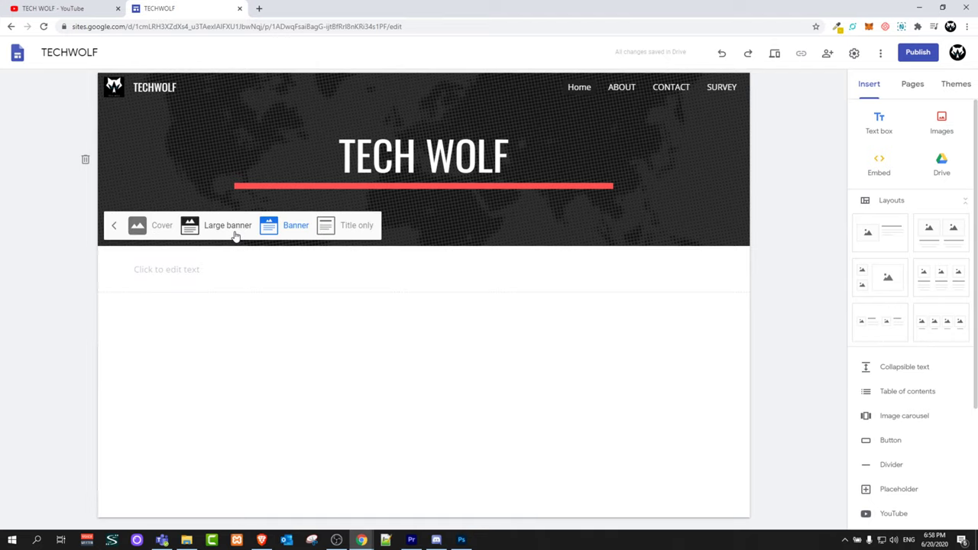
click(137, 226)
scroll(164, 258, down, 2)
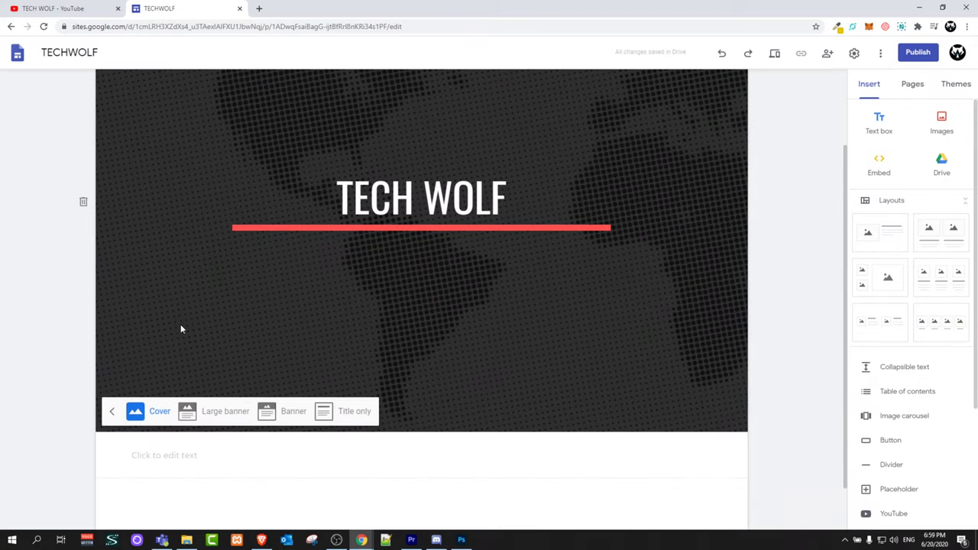
click(231, 417)
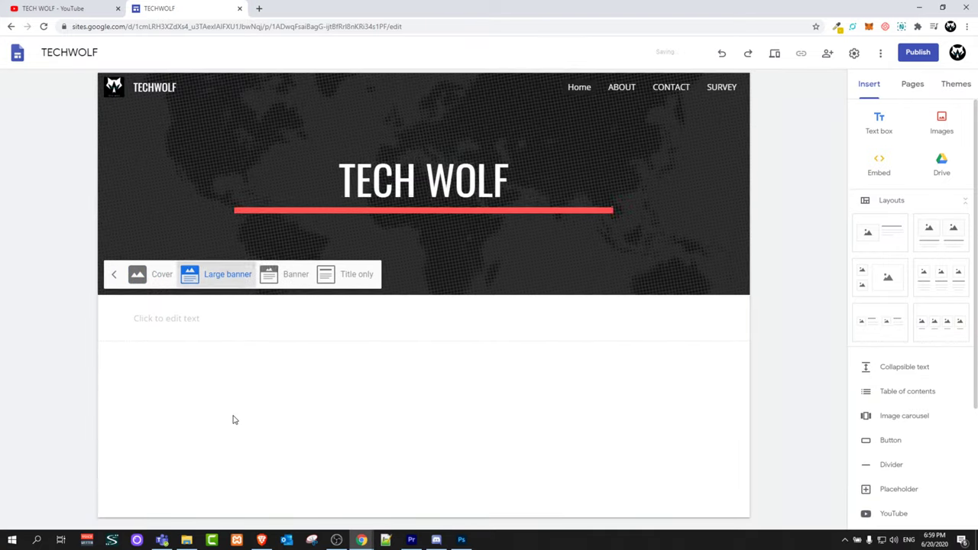
click(295, 273)
click(341, 230)
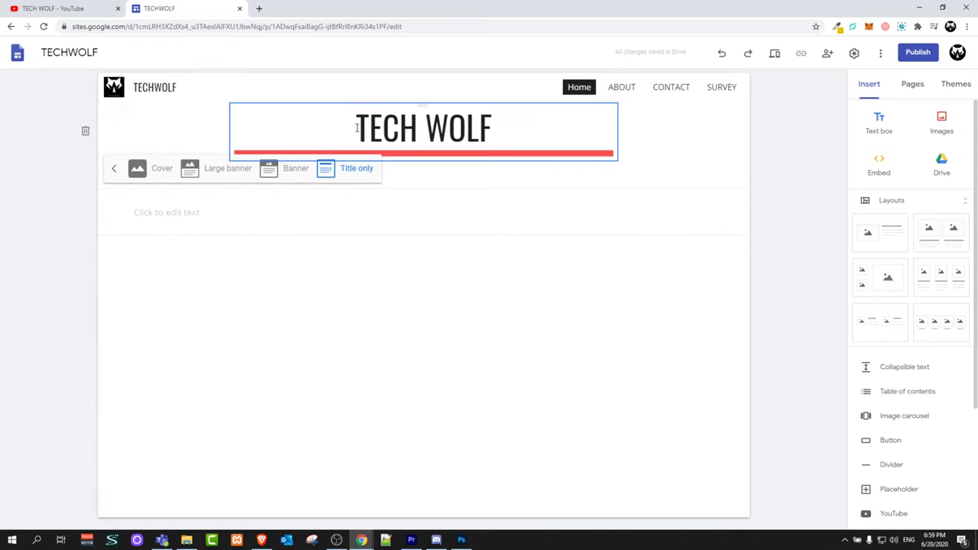
click(266, 170)
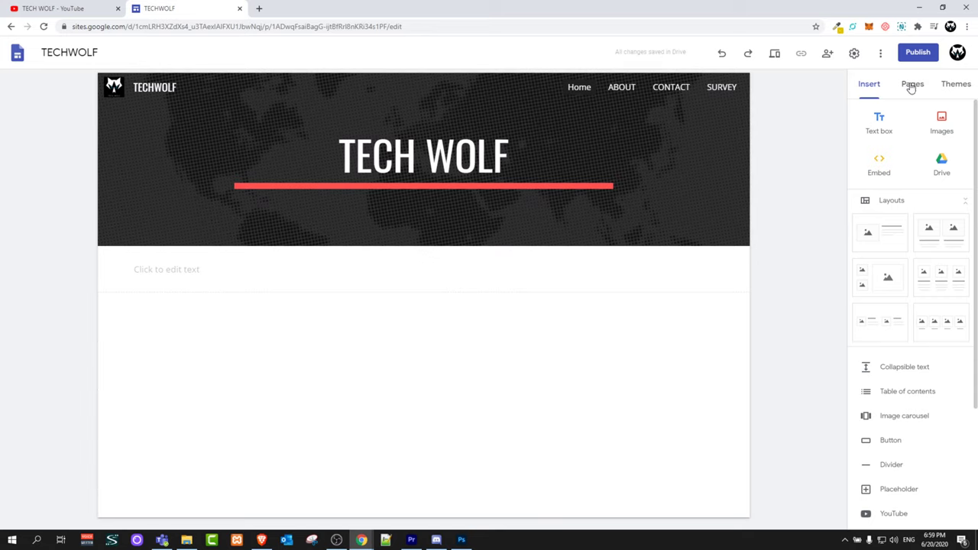
Inspect the ABOUT page title, view CONTACT and SURVEY, then return to Home
click(615, 97)
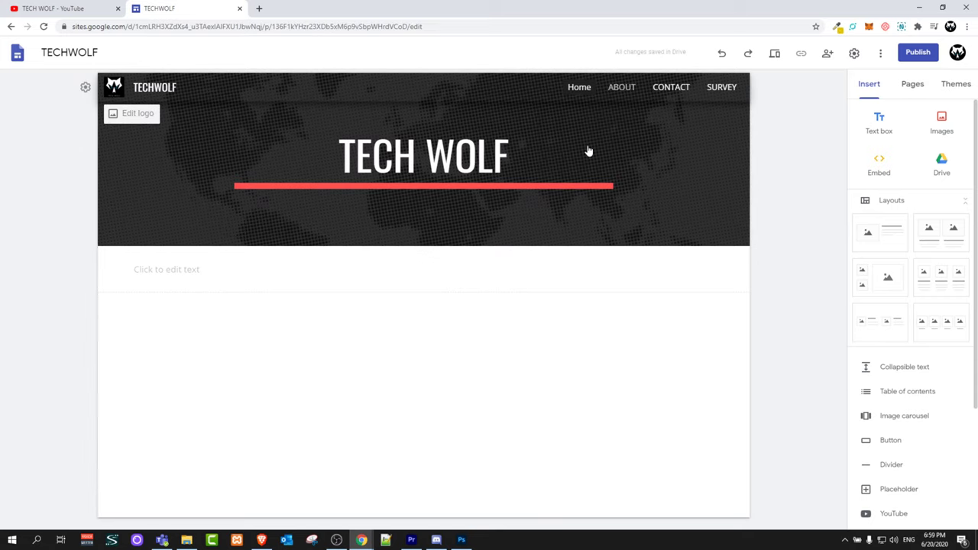
click(458, 156)
drag(475, 156, 348, 166)
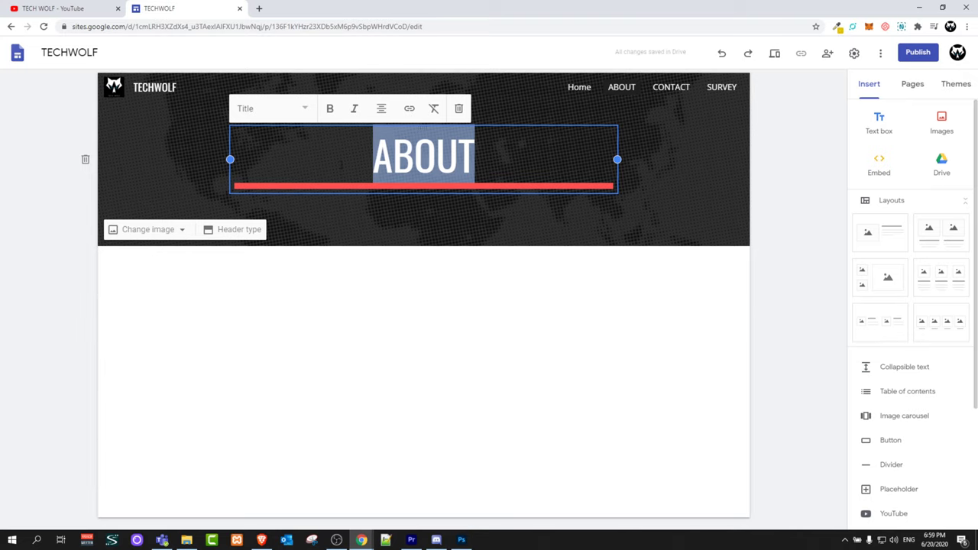
click(511, 214)
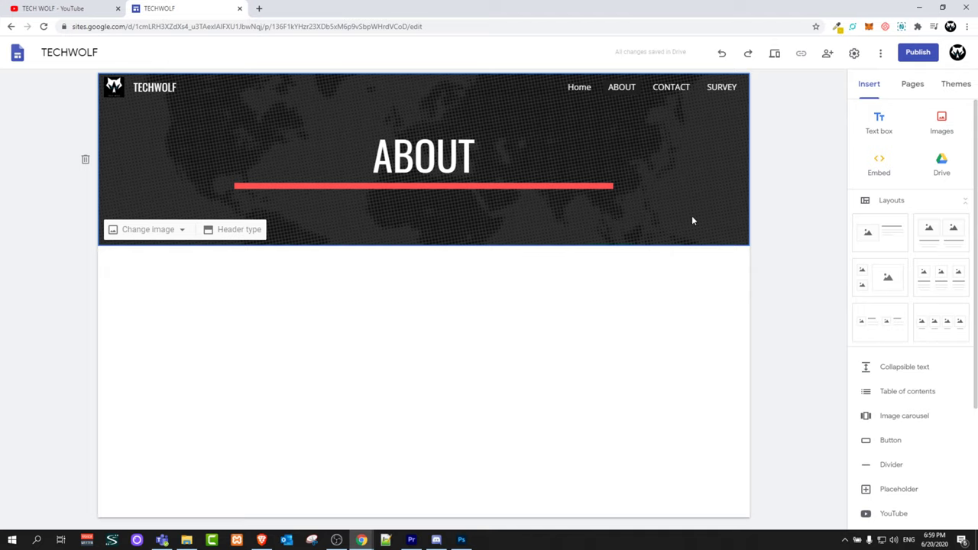
click(668, 90)
click(722, 88)
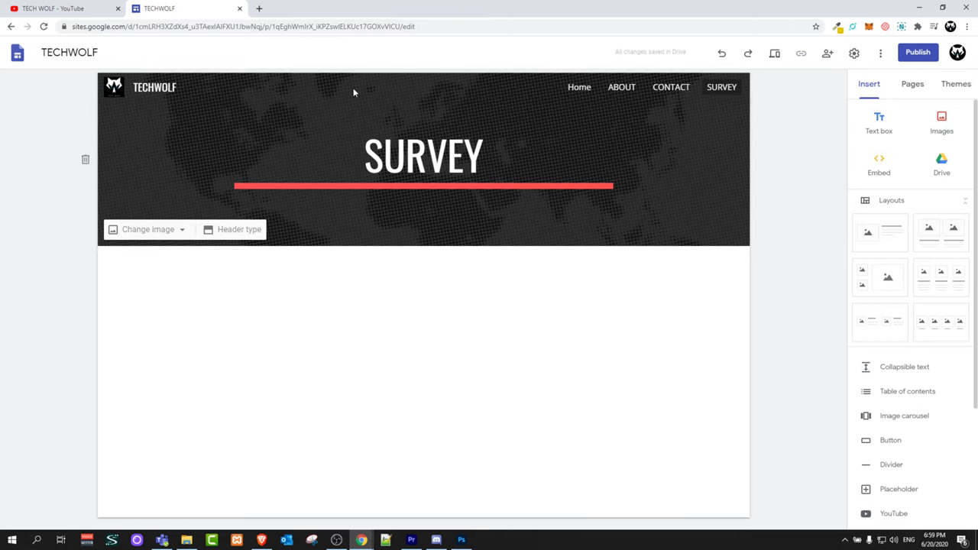
click(577, 90)
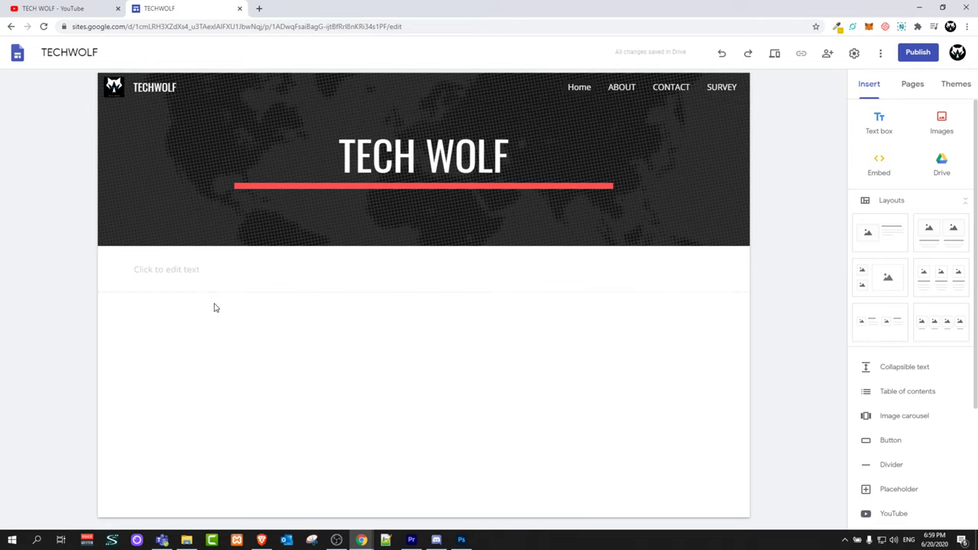
Add an image-and-text layout section to Home, then delete it again
click(153, 273)
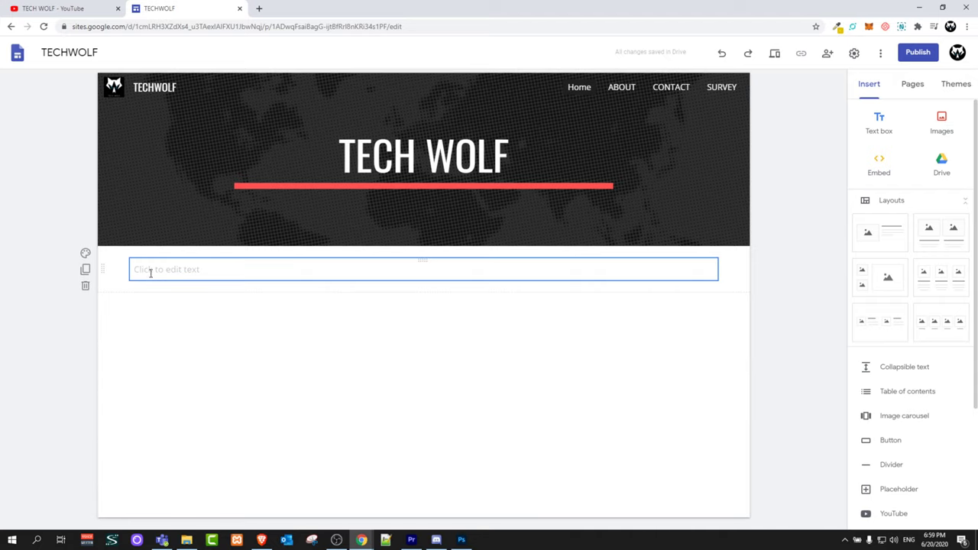
click(148, 271)
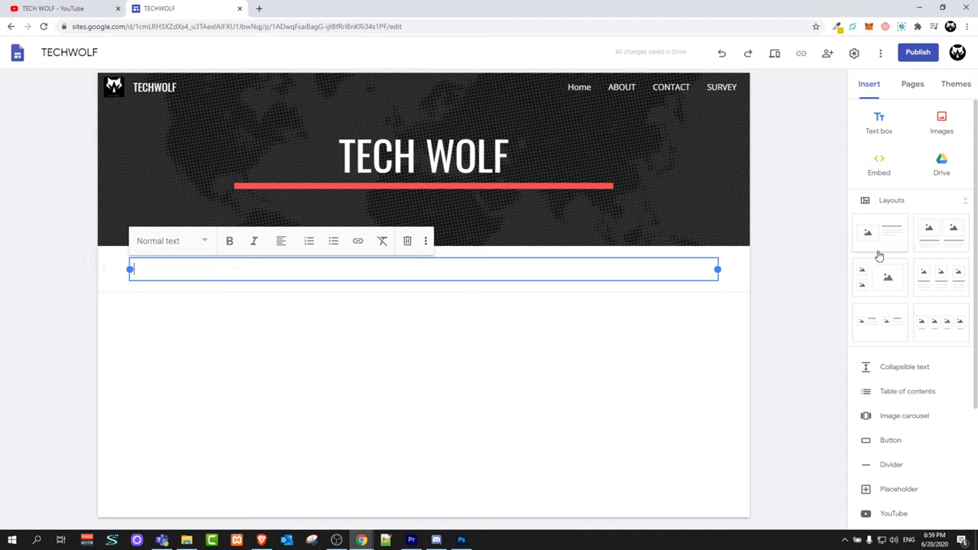
click(918, 202)
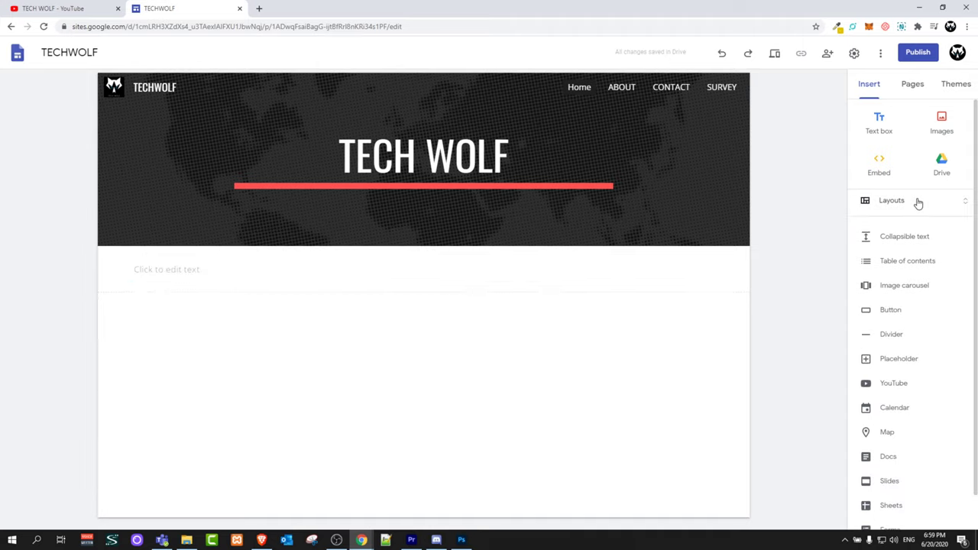
click(918, 203)
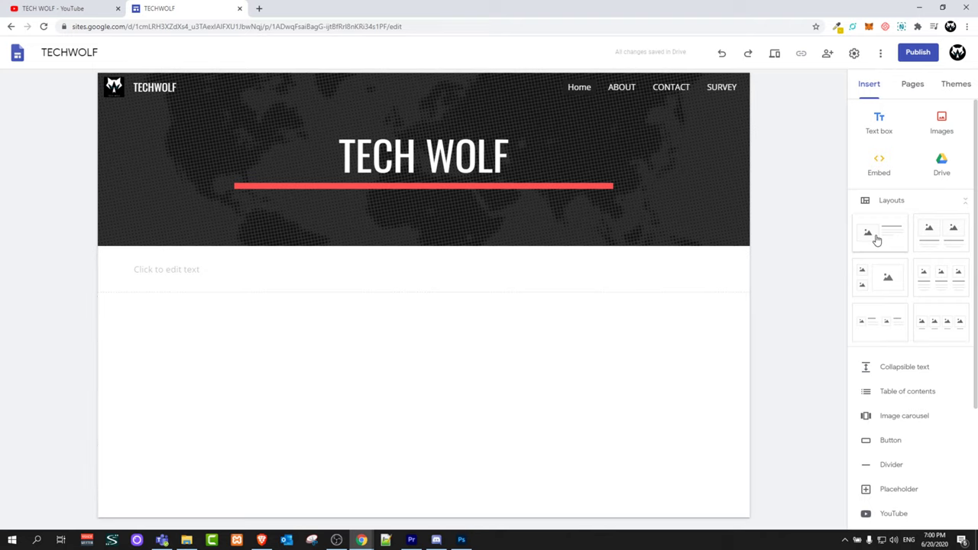
click(868, 239)
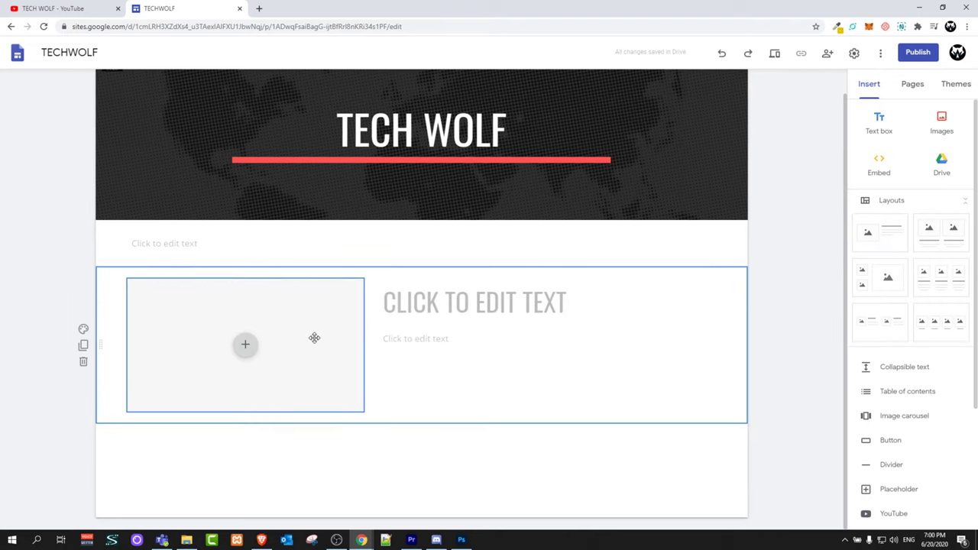
click(413, 315)
click(489, 294)
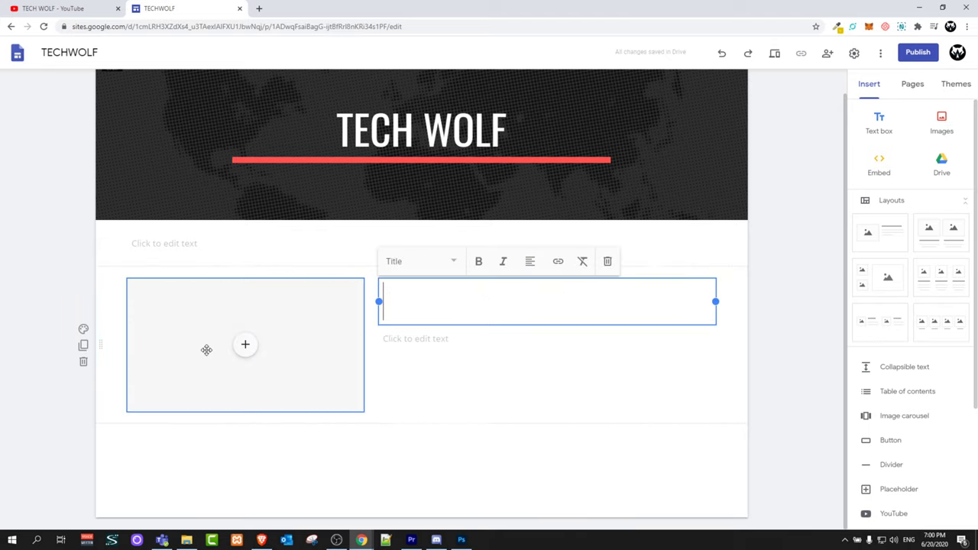
click(83, 362)
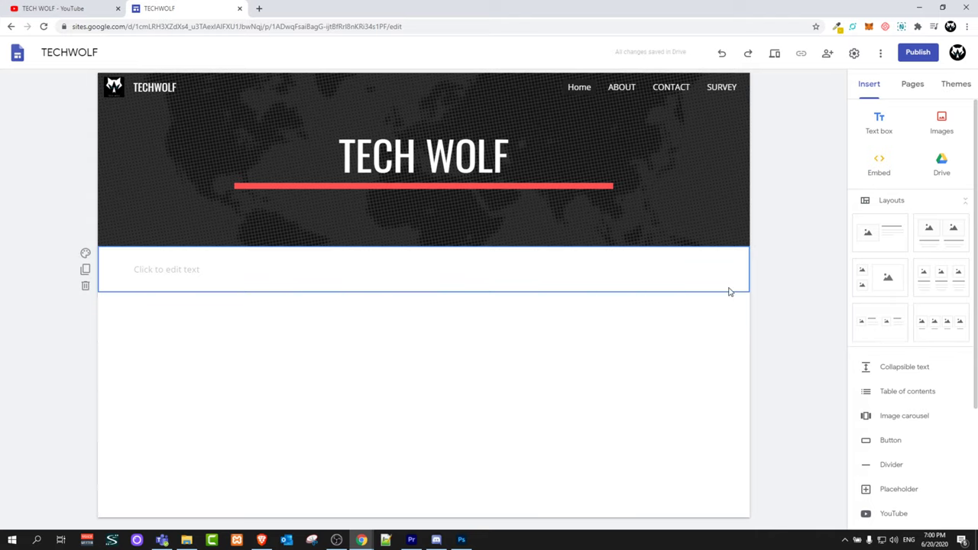
Add a three-column image-and-text section and a two-stacked-plus-one-large image section
click(946, 279)
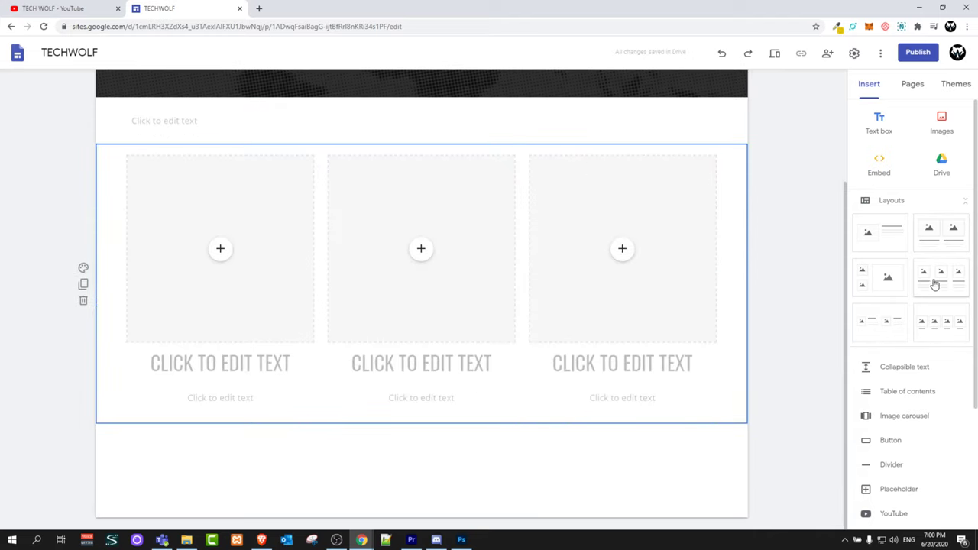
click(184, 362)
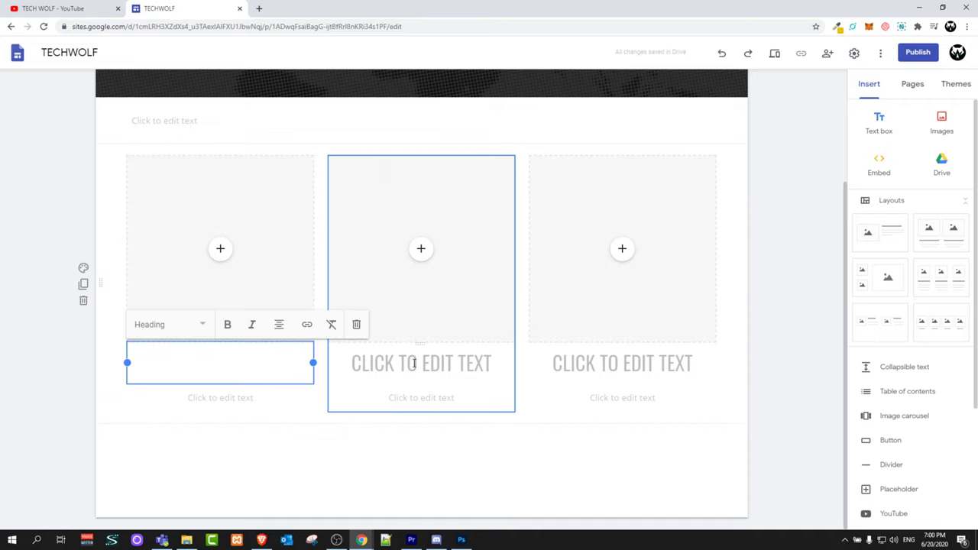
click(674, 401)
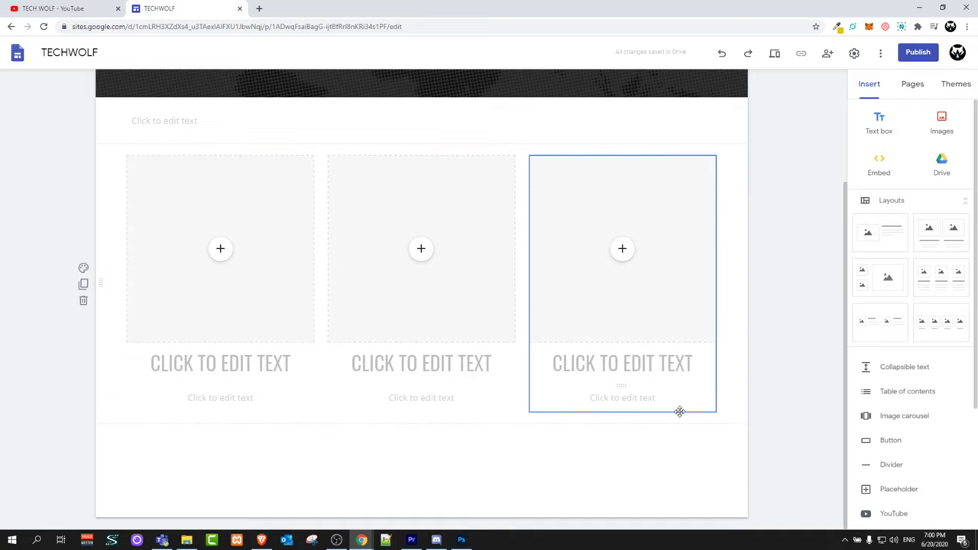
click(873, 282)
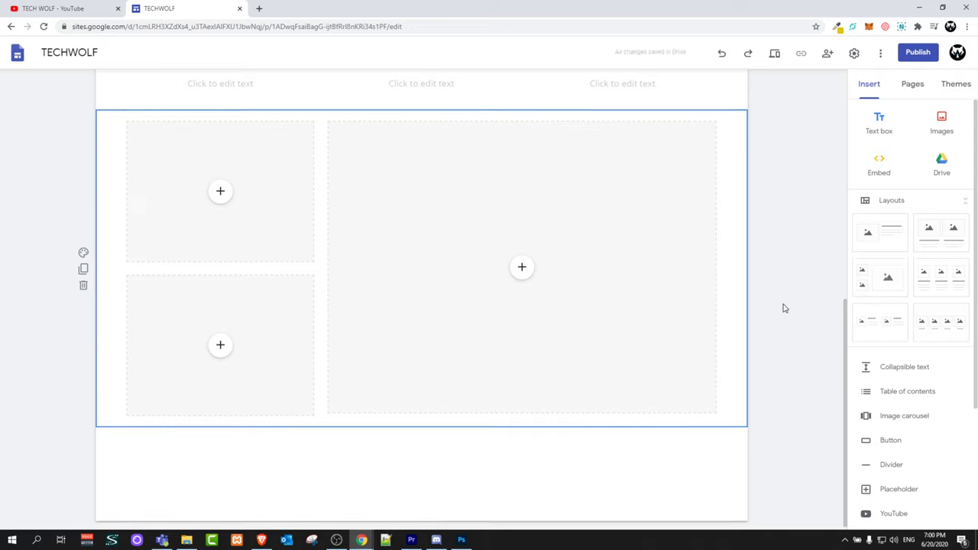
scroll(769, 305, up, 6)
scroll(769, 306, down, 1)
click(392, 297)
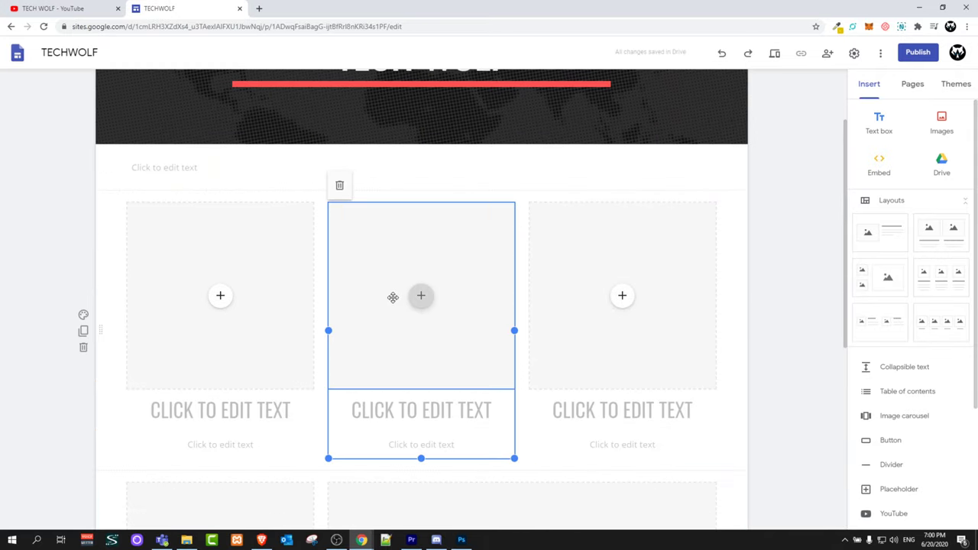
scroll(287, 366, down, 4)
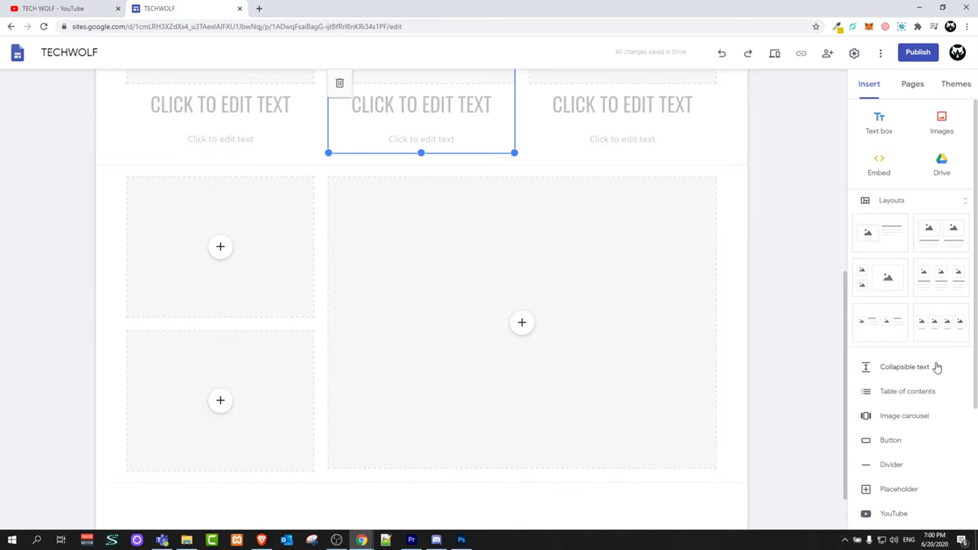
scroll(929, 362, down, 2)
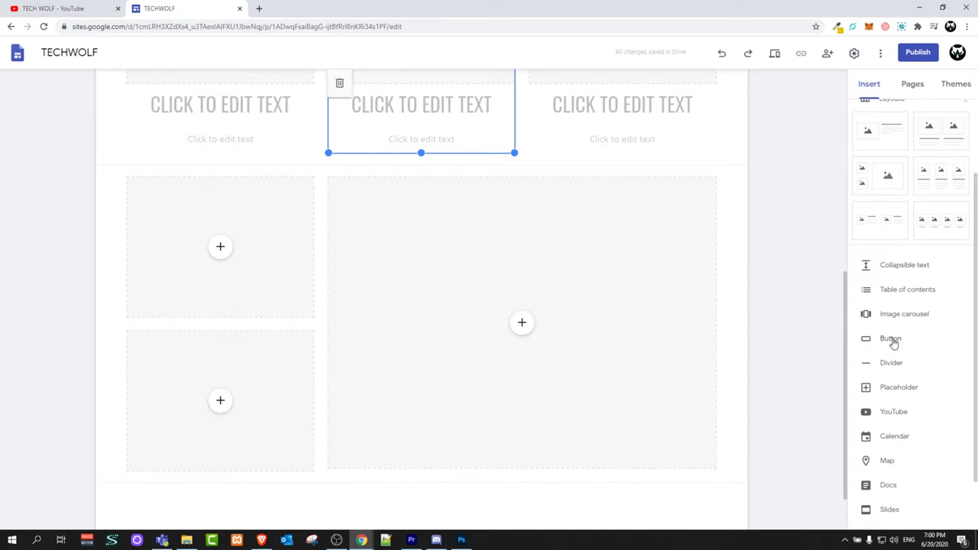
scroll(893, 416, down, 1)
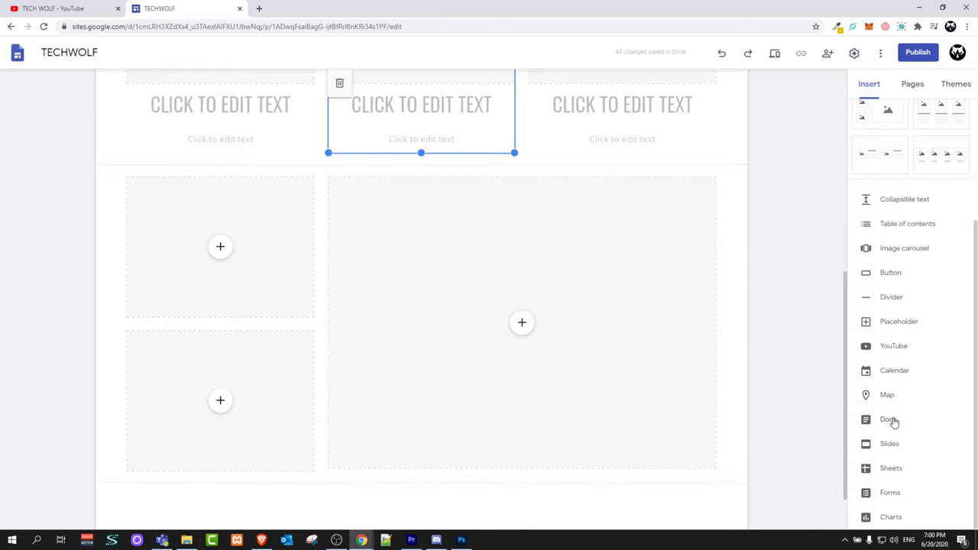
scroll(893, 422, up, 3)
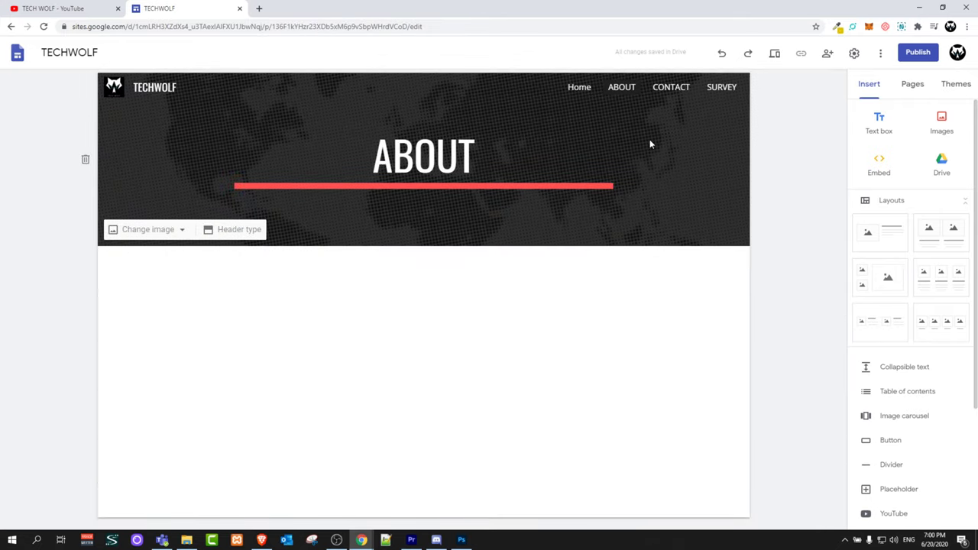
On ABOUT, add text 'TSGFGFDG DSASDFSADF FSFSA', an image-and-text section, and another text box
click(877, 126)
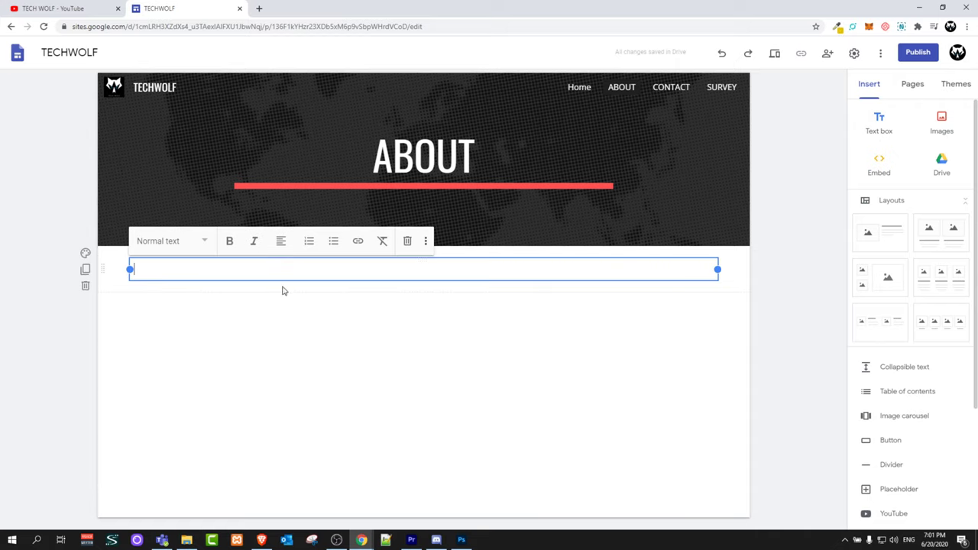
text(TSGFGFDG DSASDFSADF FSFSA)
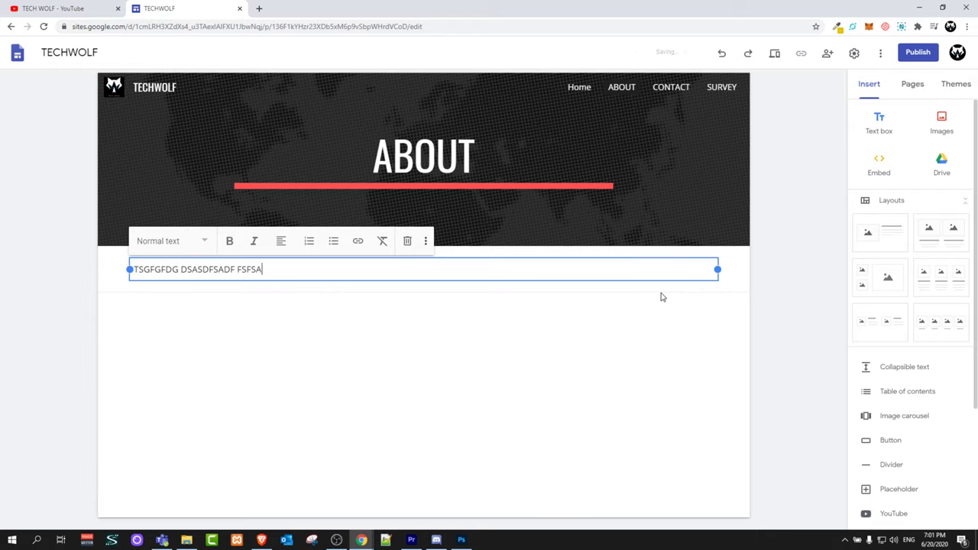
click(702, 299)
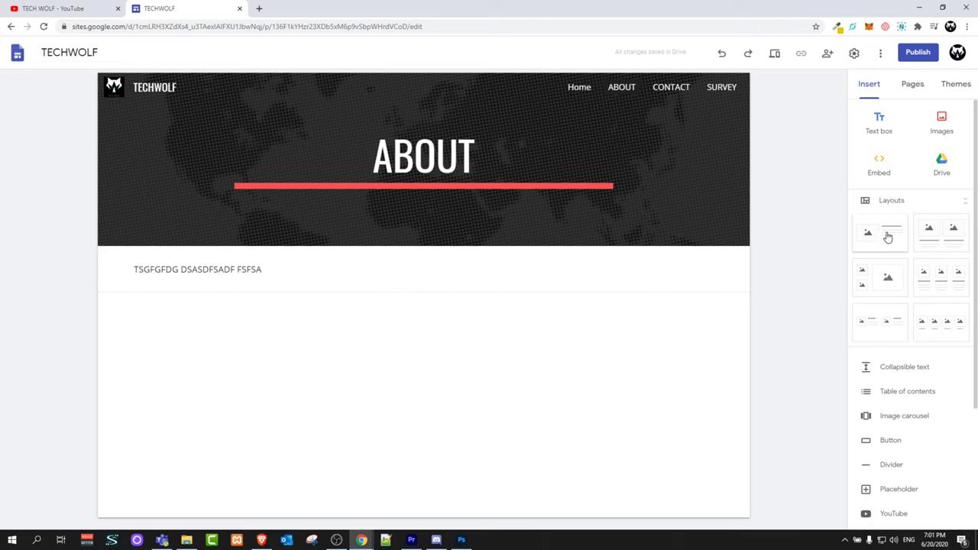
click(882, 234)
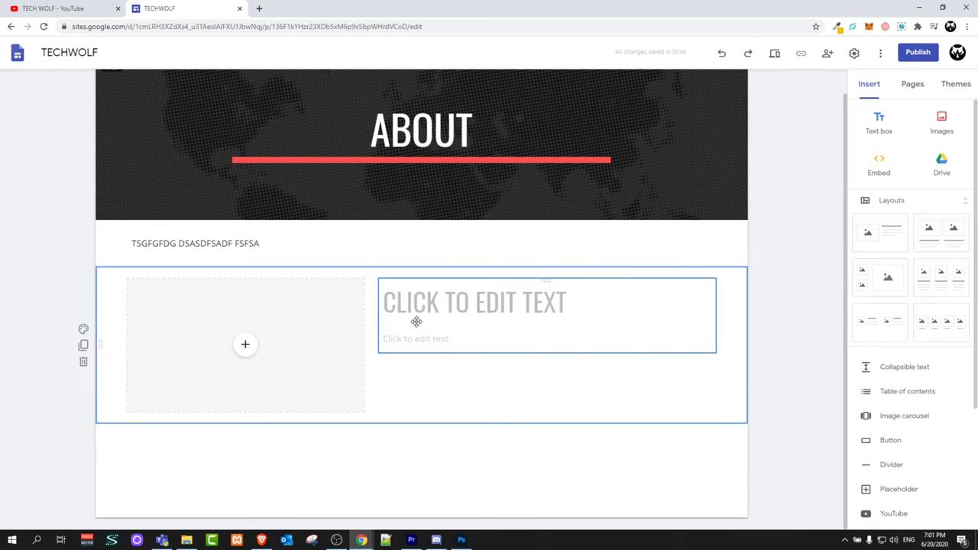
click(881, 126)
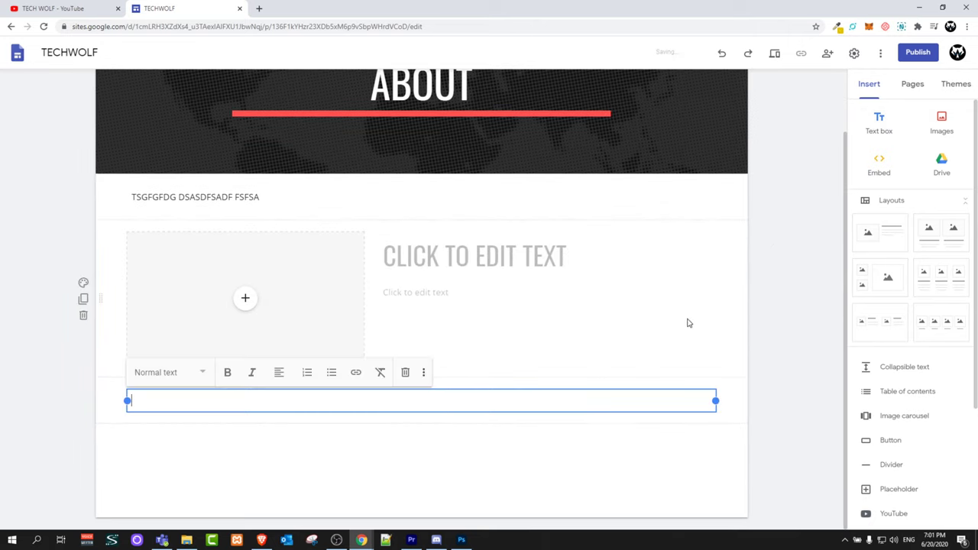
click(946, 132)
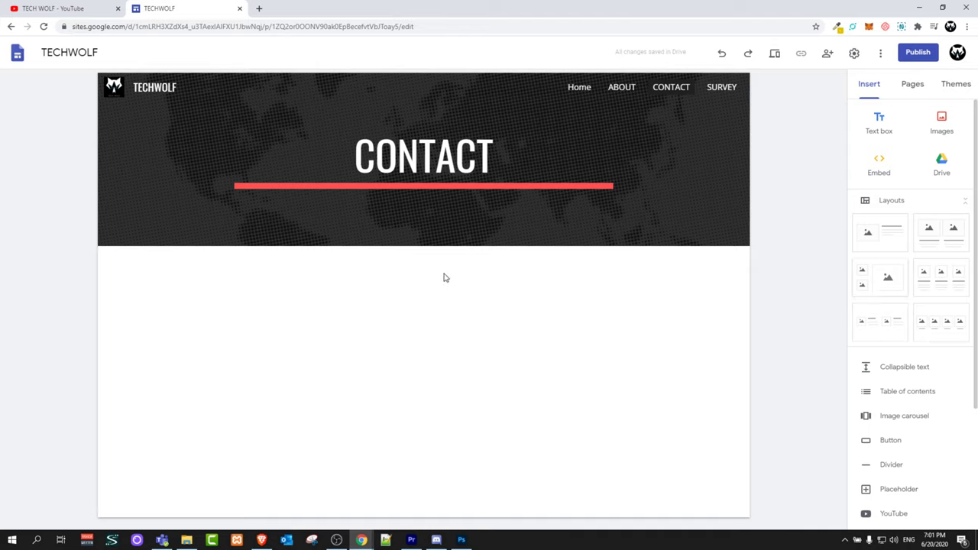
scroll(863, 351, down, 2)
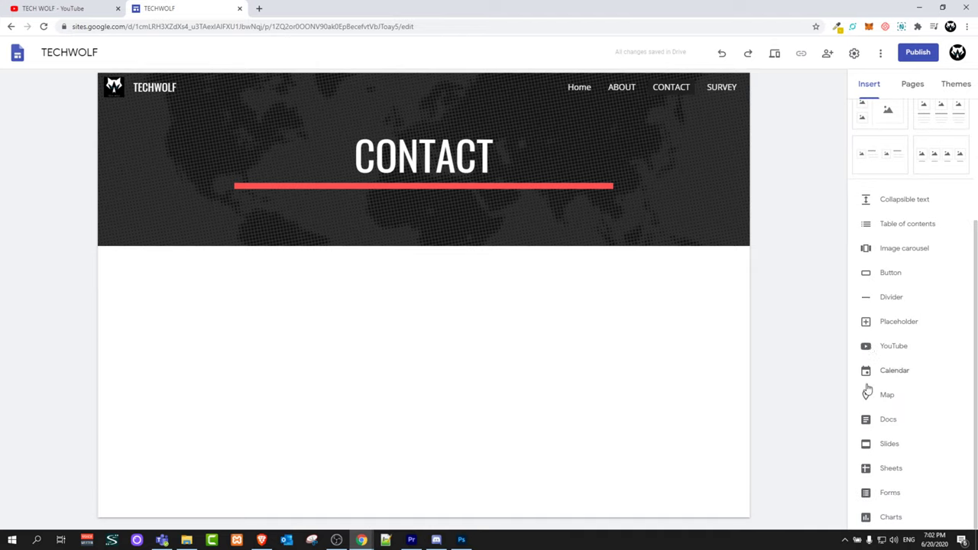
Insert the Contact Information form from the Forms list onto the CONTACT page
click(889, 494)
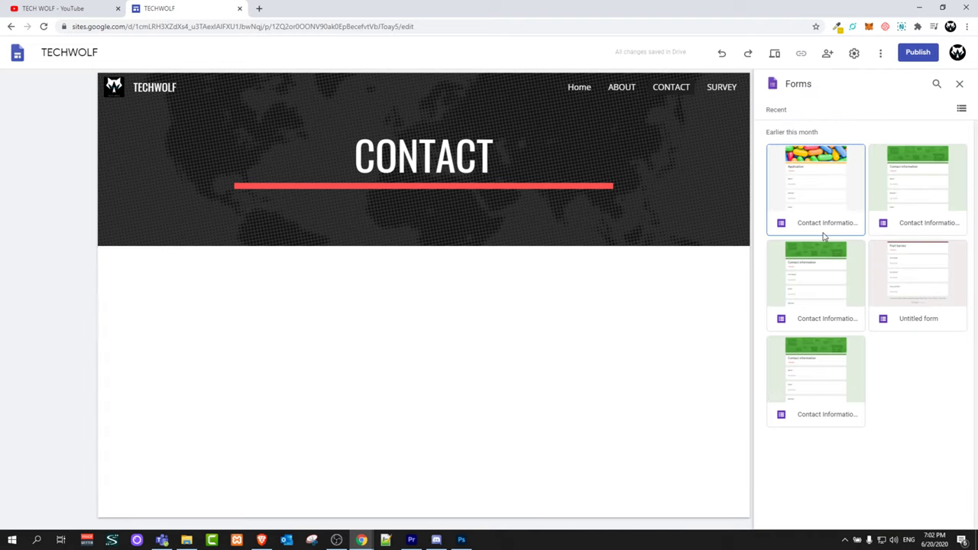
click(821, 277)
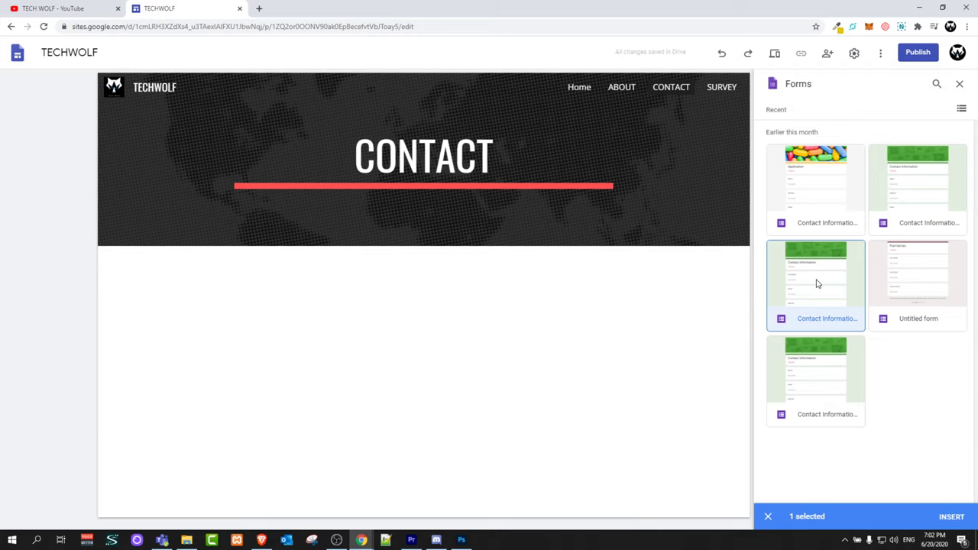
click(950, 518)
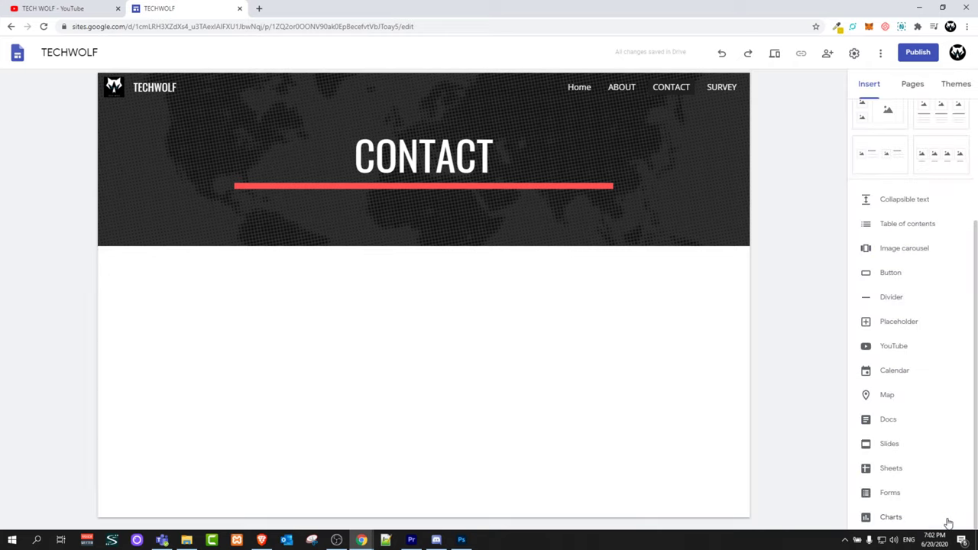
Preview the site at tablet width and visit its Home, ABOUT and CONTACT pages
click(775, 55)
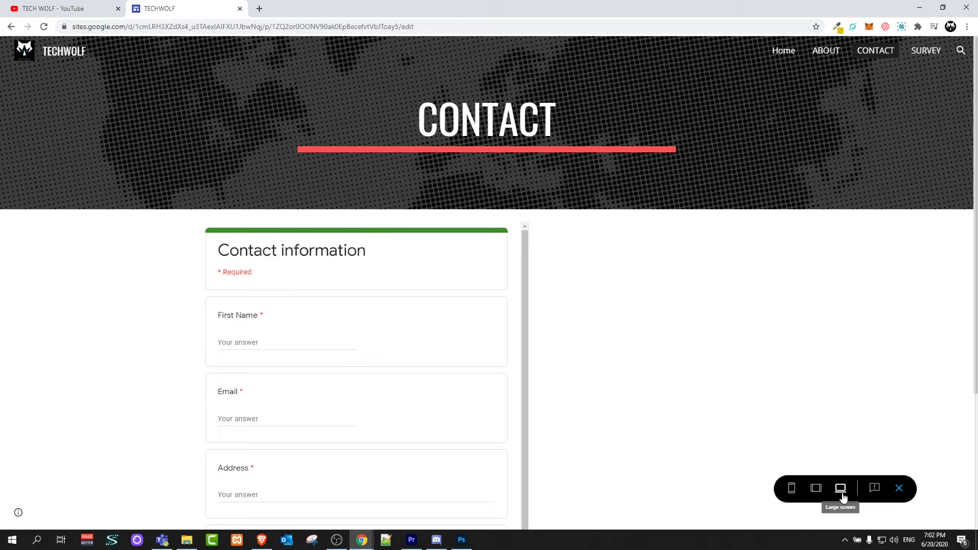
click(816, 489)
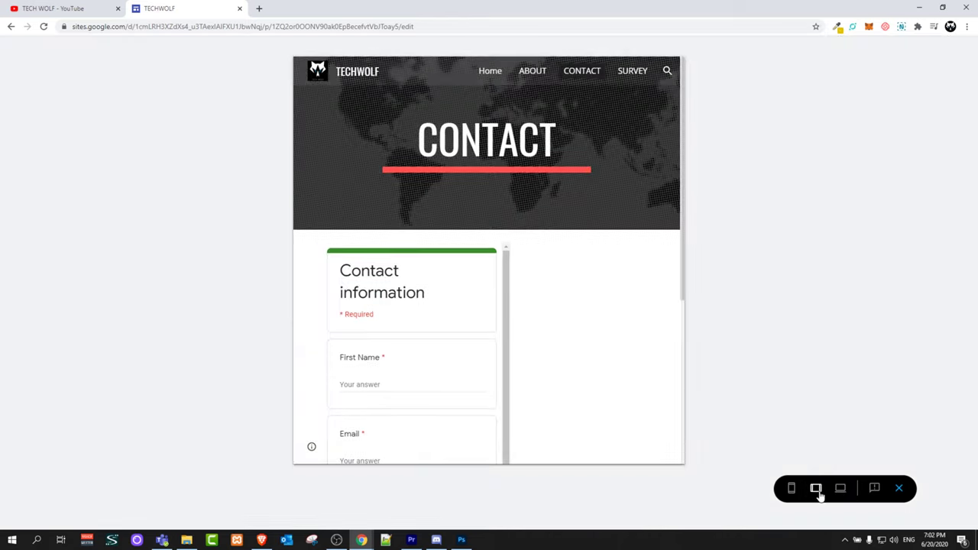
click(498, 71)
click(546, 73)
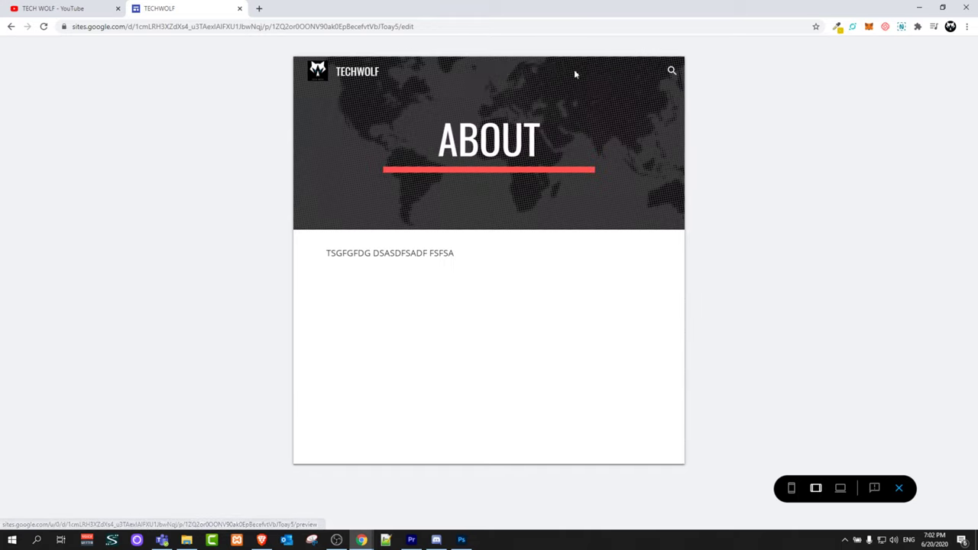
click(574, 72)
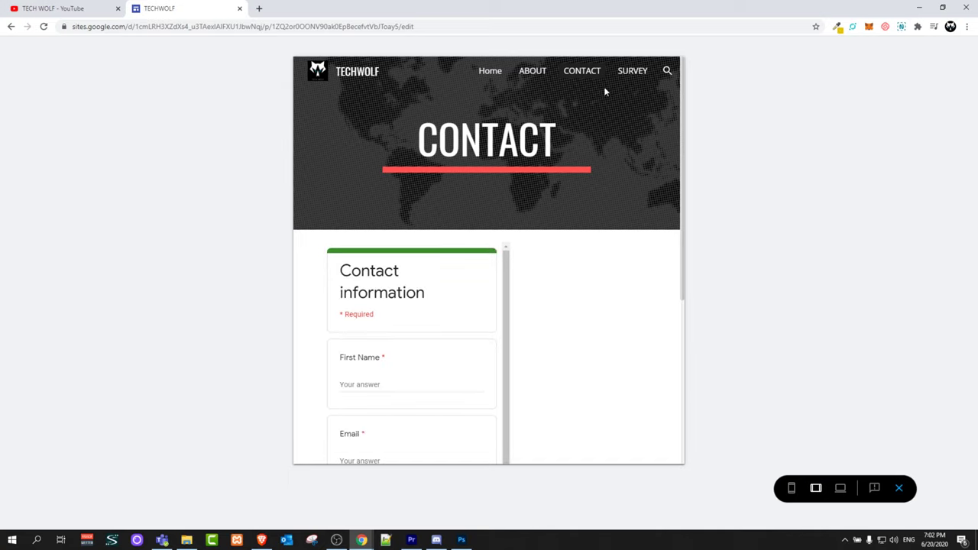
At phone width, visit SURVEY and Home via the menu, then view tablet and large-screen sizes
click(792, 488)
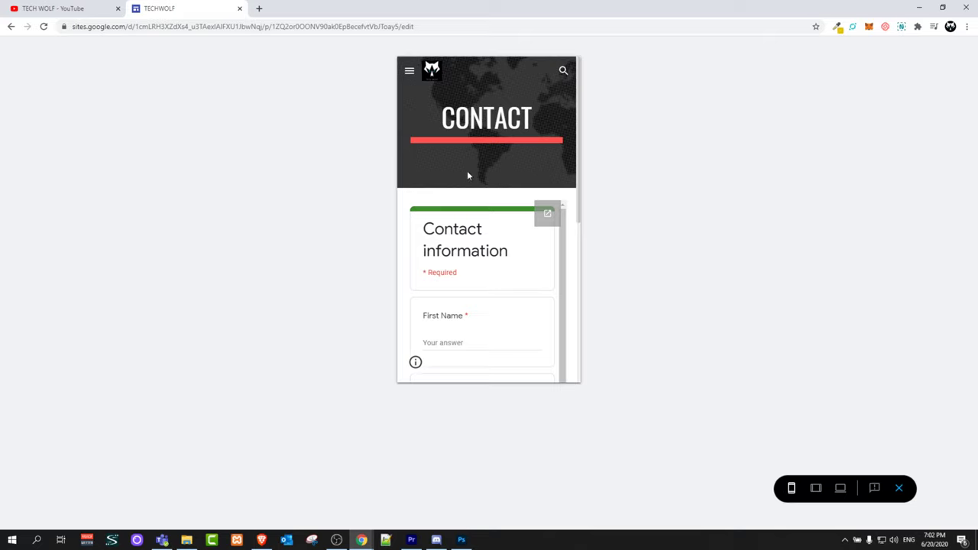
scroll(524, 231, down, 2)
scroll(524, 231, up, 2)
click(412, 73)
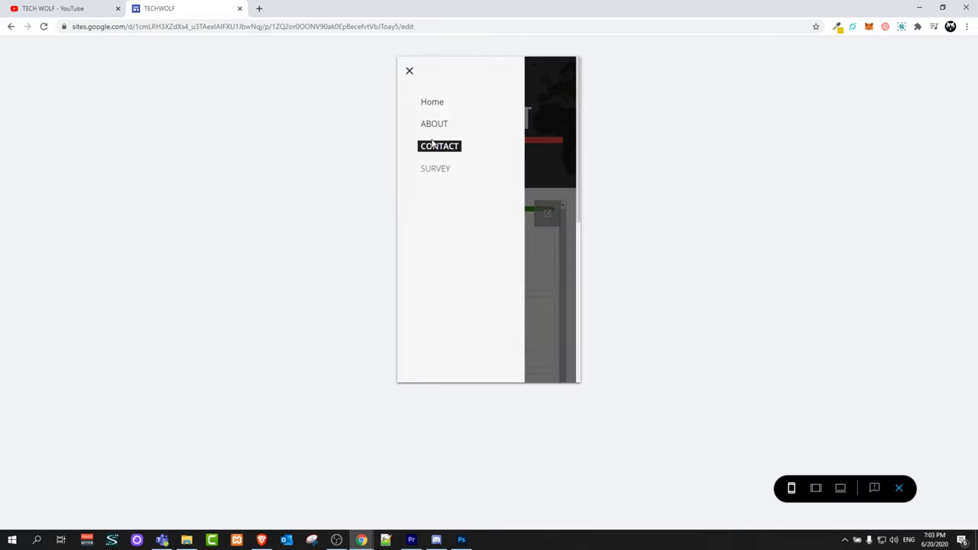
click(436, 169)
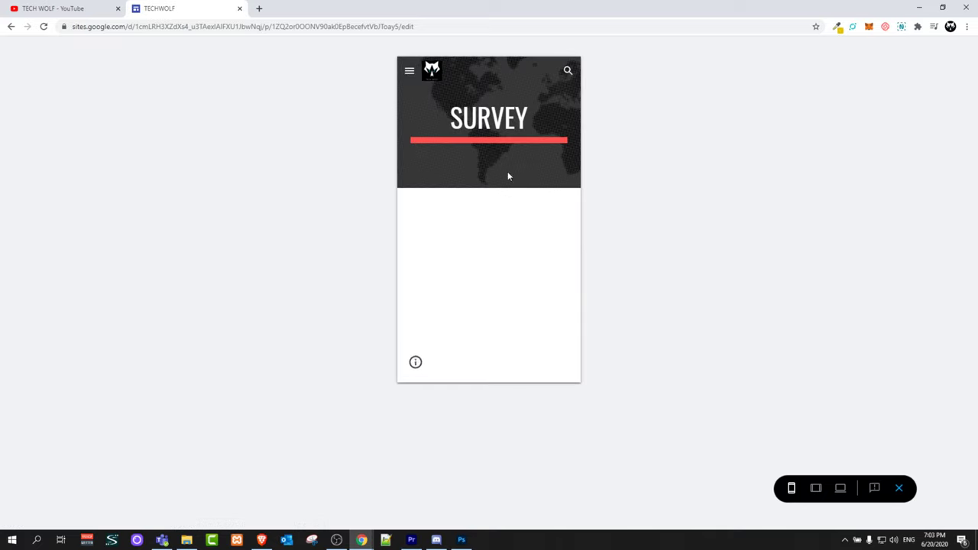
click(408, 75)
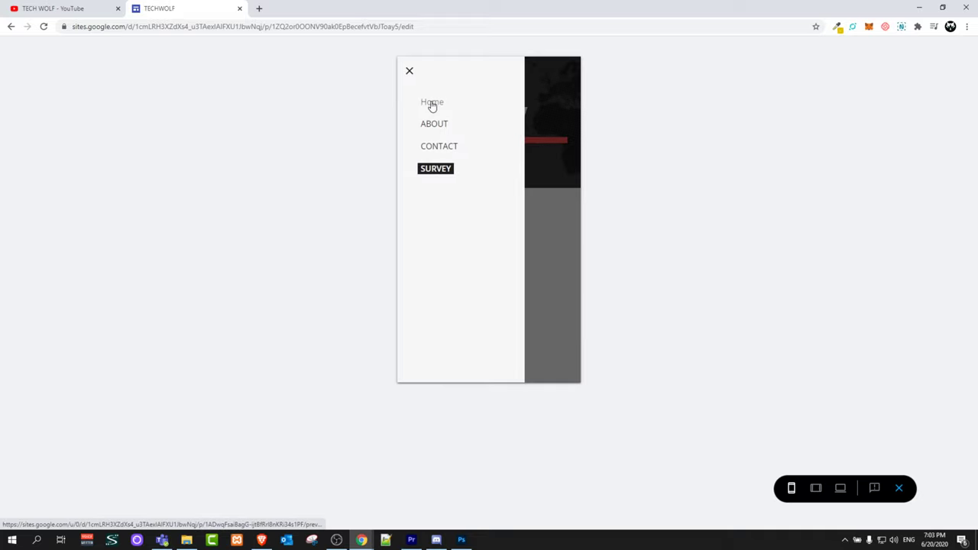
click(432, 103)
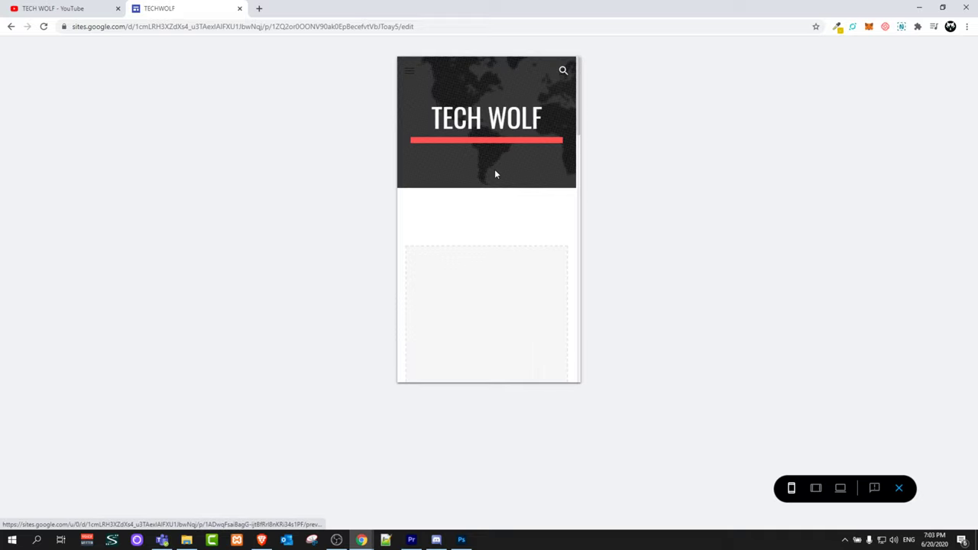
click(816, 489)
click(839, 490)
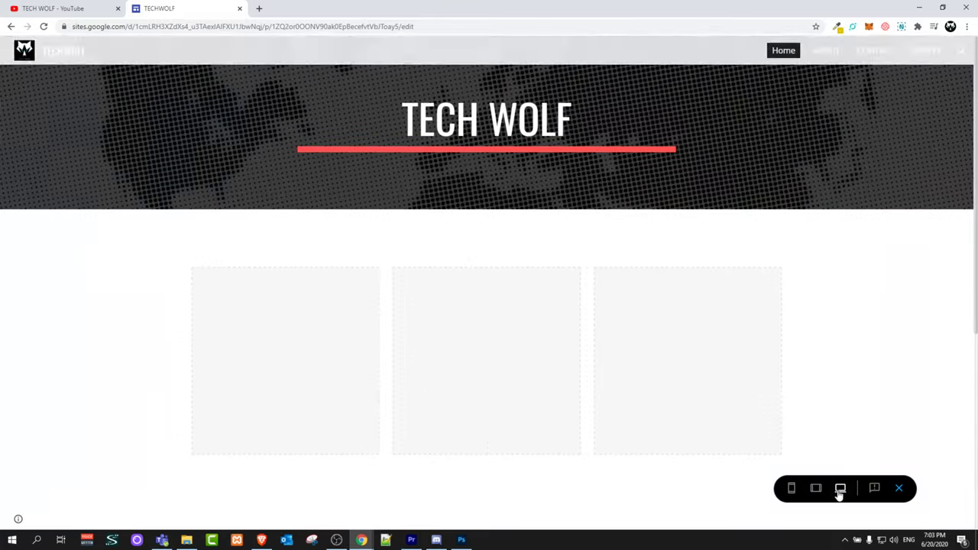
Publish the TECHWOLF site with the web address techwolf123
click(898, 490)
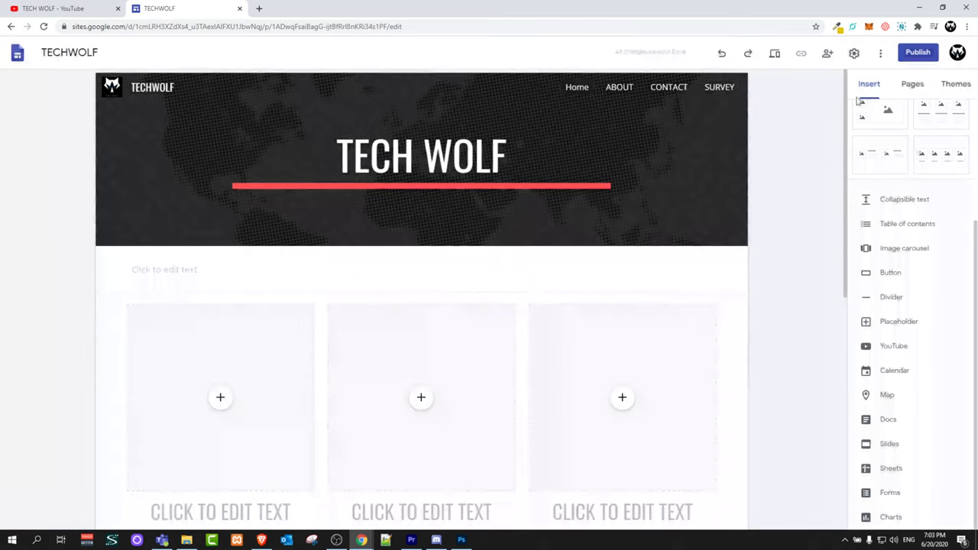
click(918, 52)
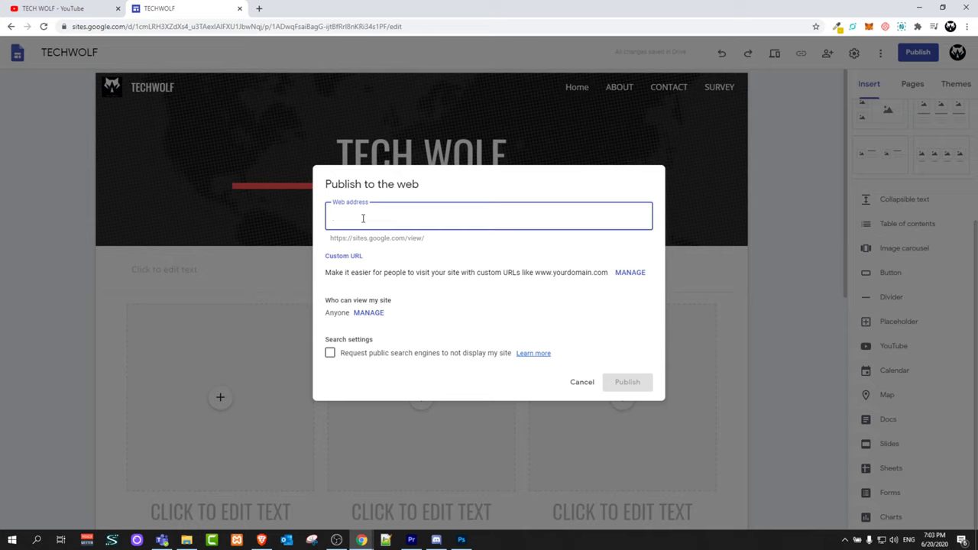
text(techwolf123)
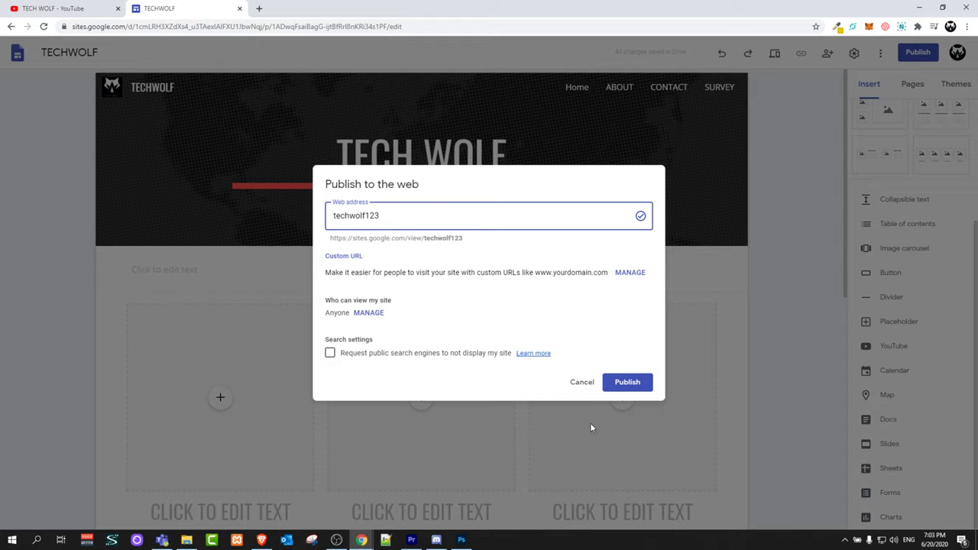
click(624, 385)
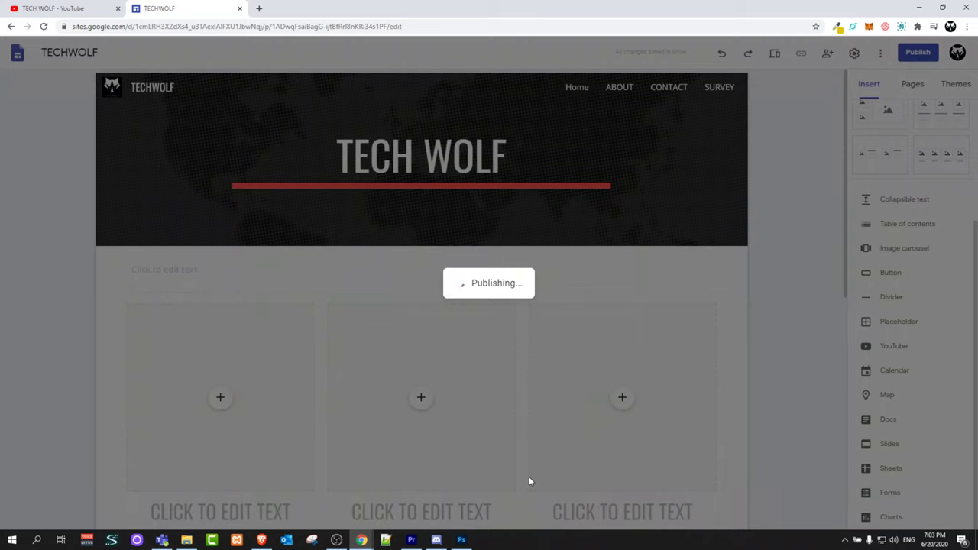
scroll(727, 225, down, 2)
Open the live TECHWOLF site using View published site from the Publish options
scroll(854, 144, up, 3)
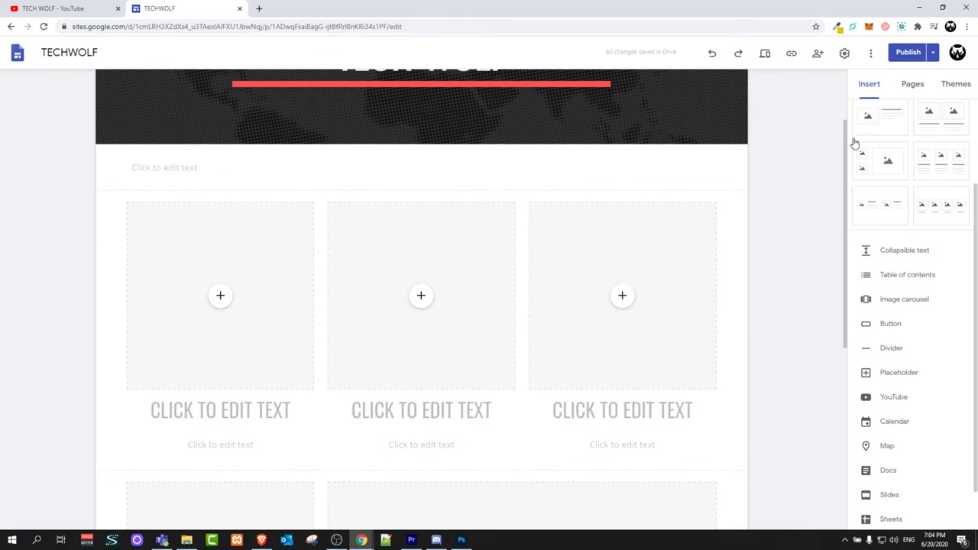
scroll(796, 160, up, 2)
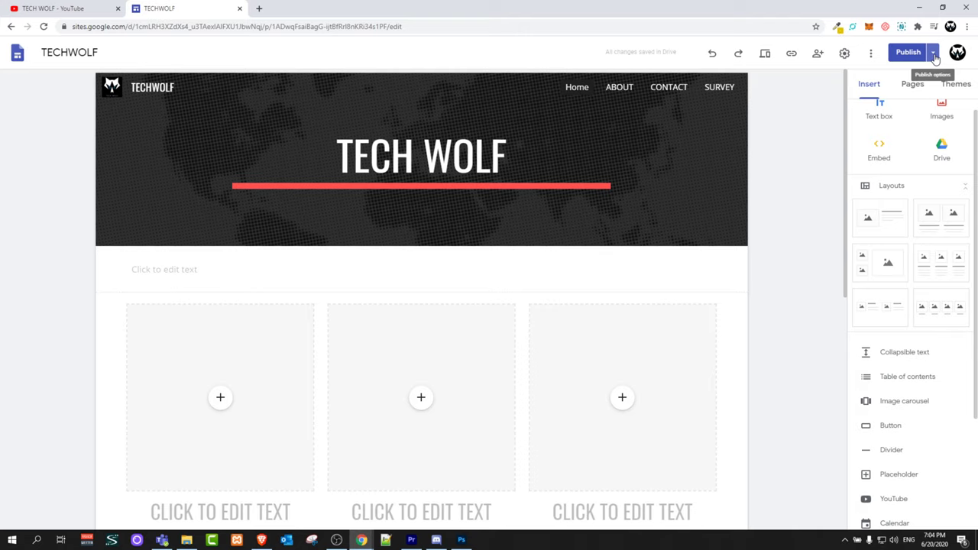
click(934, 53)
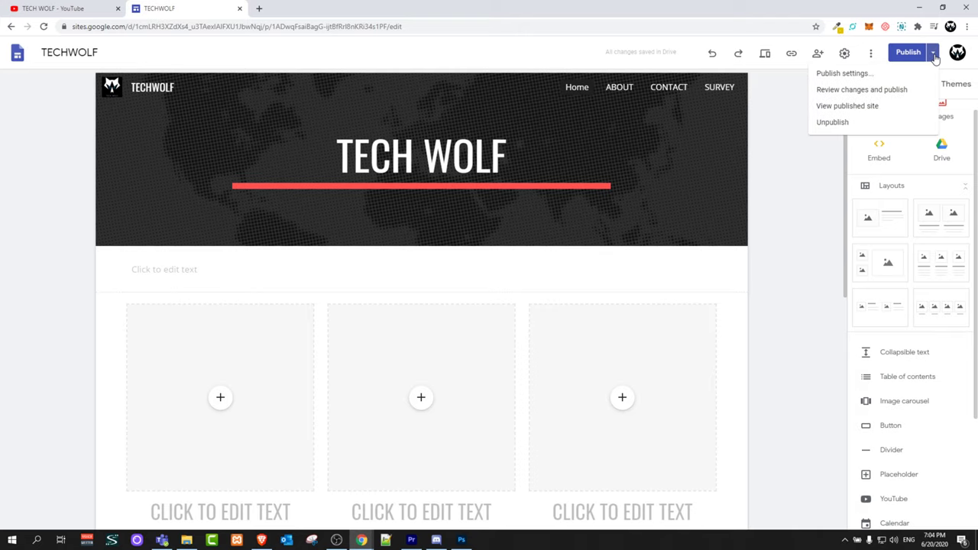
click(839, 111)
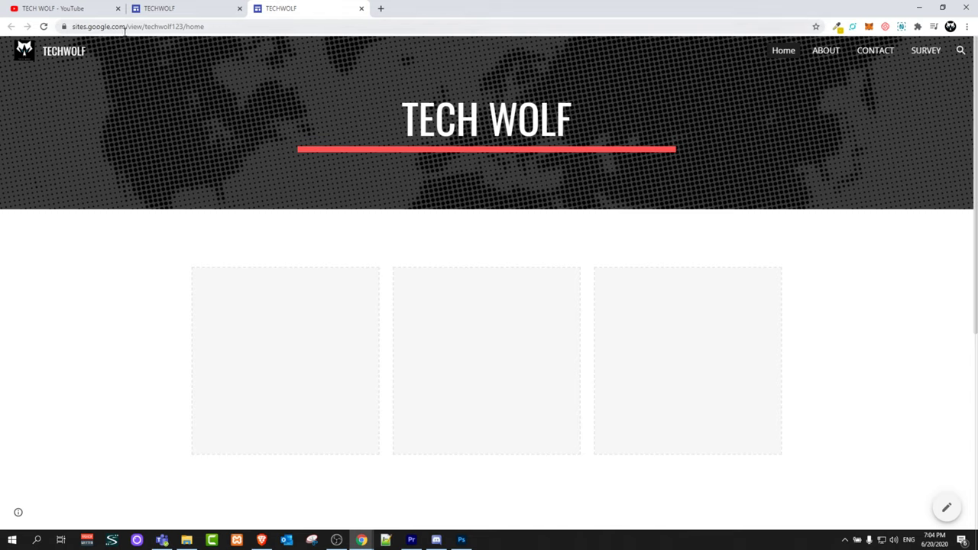
Remove 'home' from the published URL to load sites.google.com/view/techwolf123
click(186, 26)
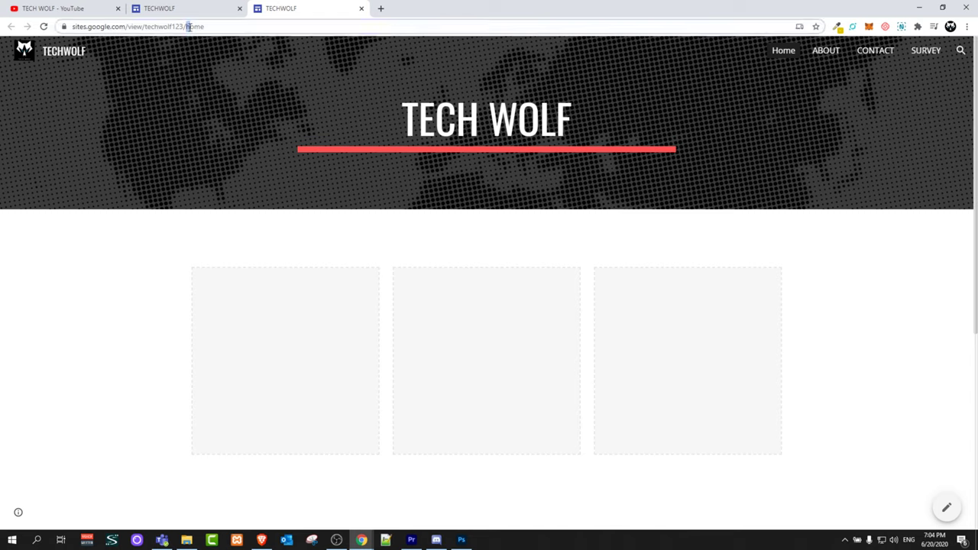
double_click(224, 26)
key(BackSpace)
key(Return)
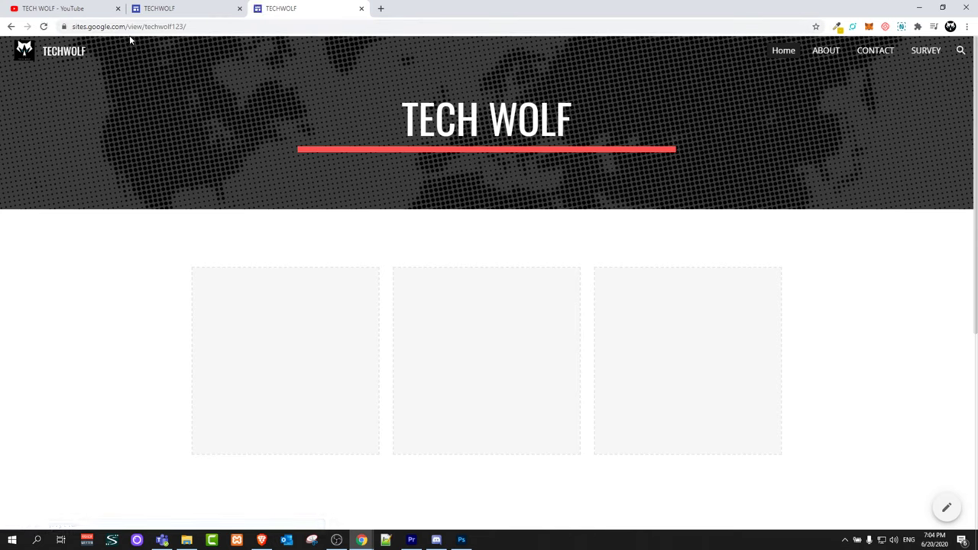
click(208, 26)
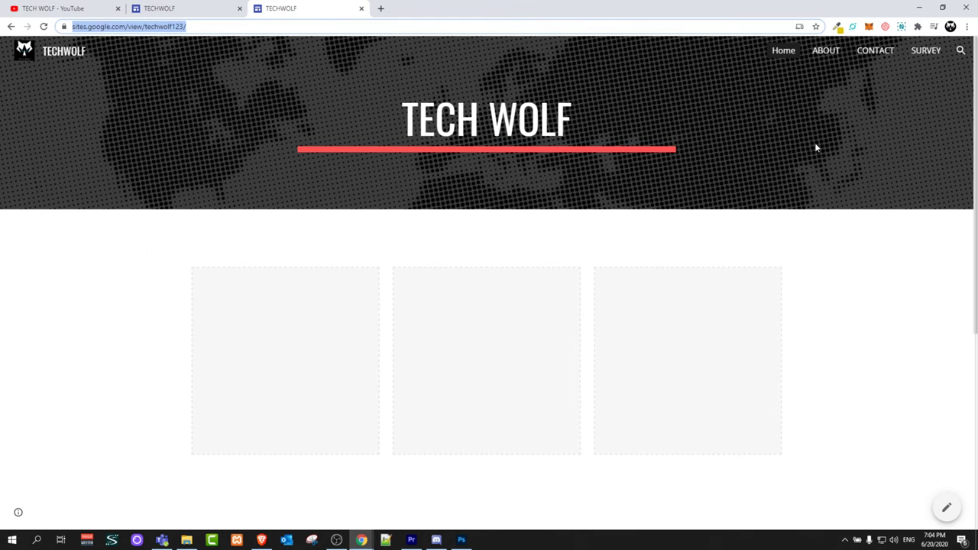
Browse the live site's ABOUT, CONTACT, SURVEY and Home pages
click(825, 55)
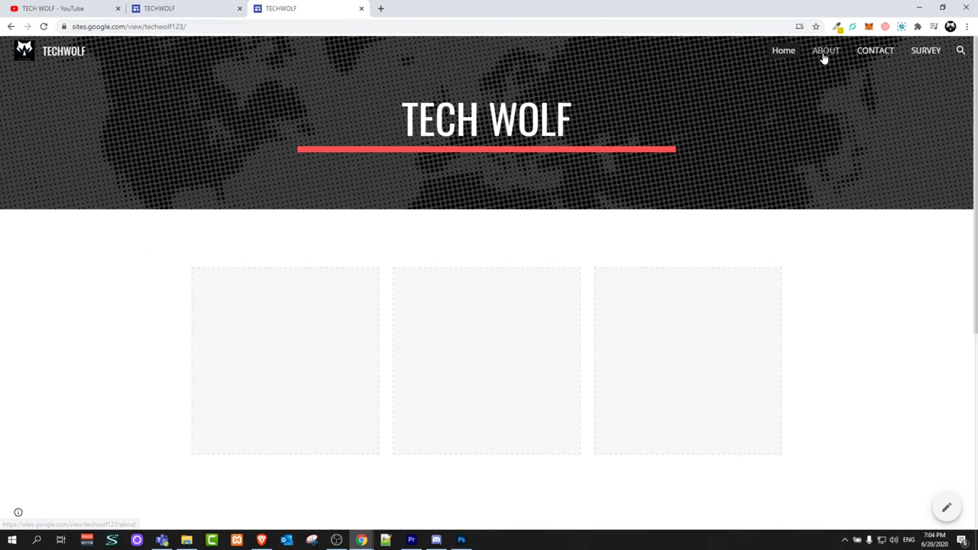
click(869, 53)
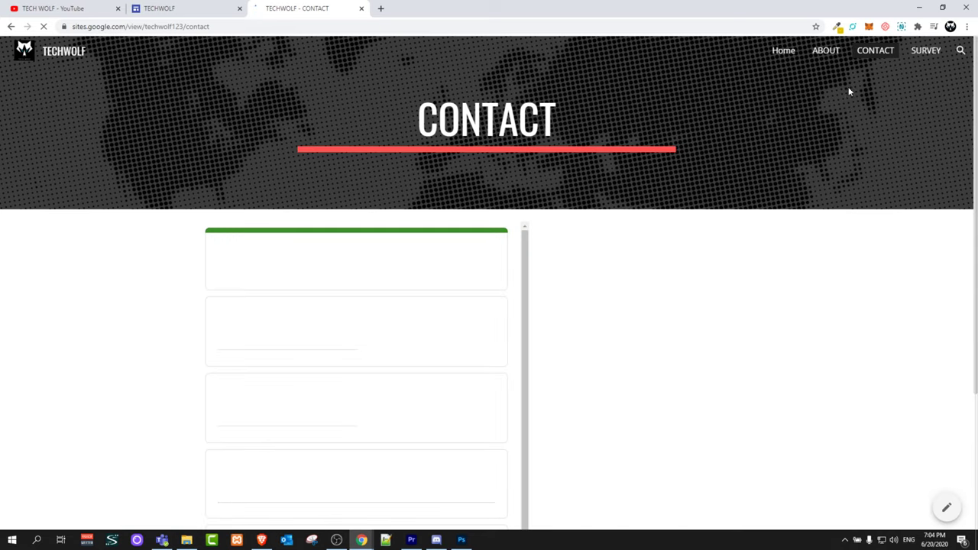
click(925, 53)
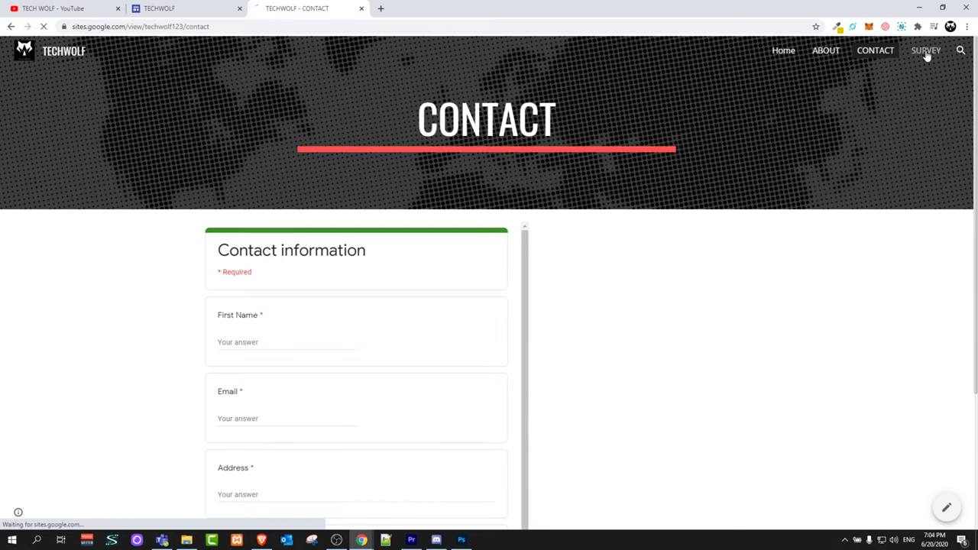
click(784, 52)
In a new tab, search 'google sites' and go to the Google Sites start page
click(380, 8)
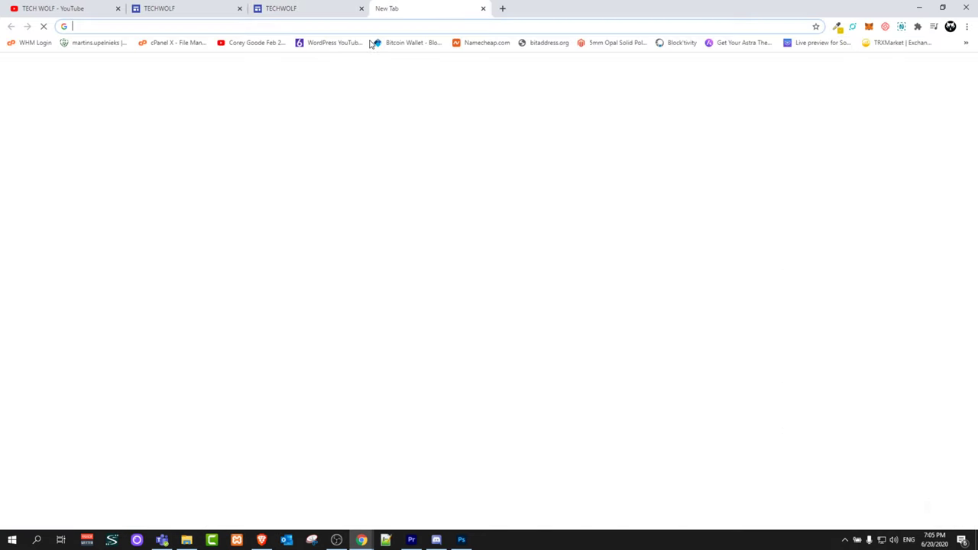
click(369, 27)
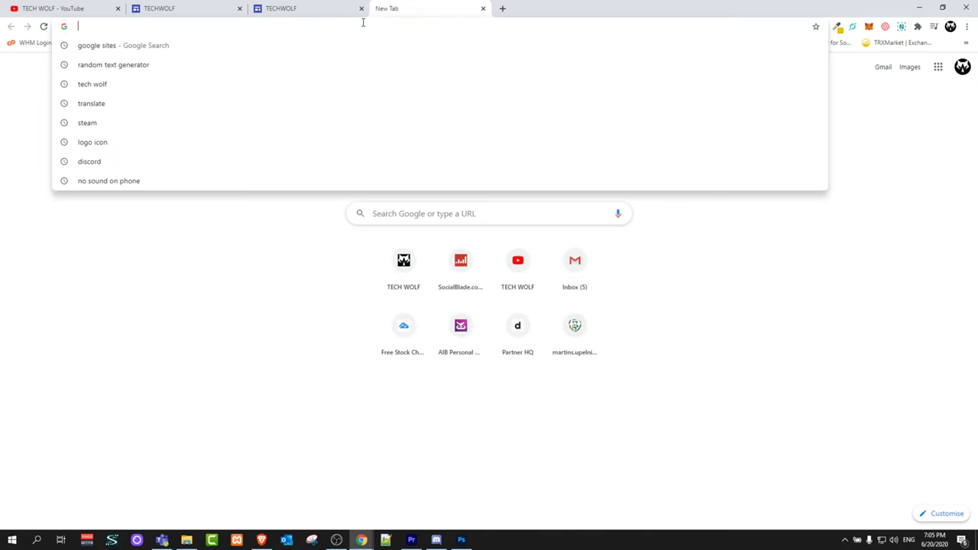
text(goo)
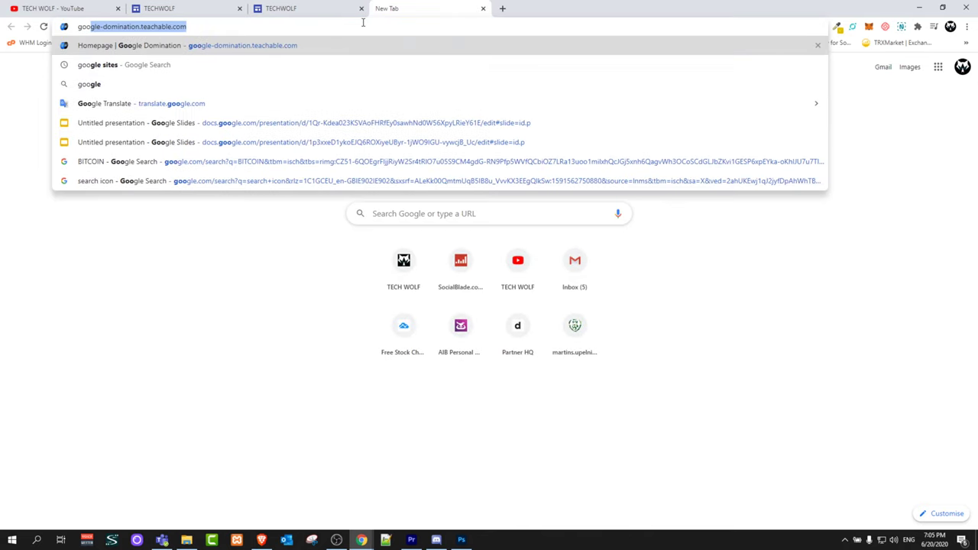
key(Down)
key(Return)
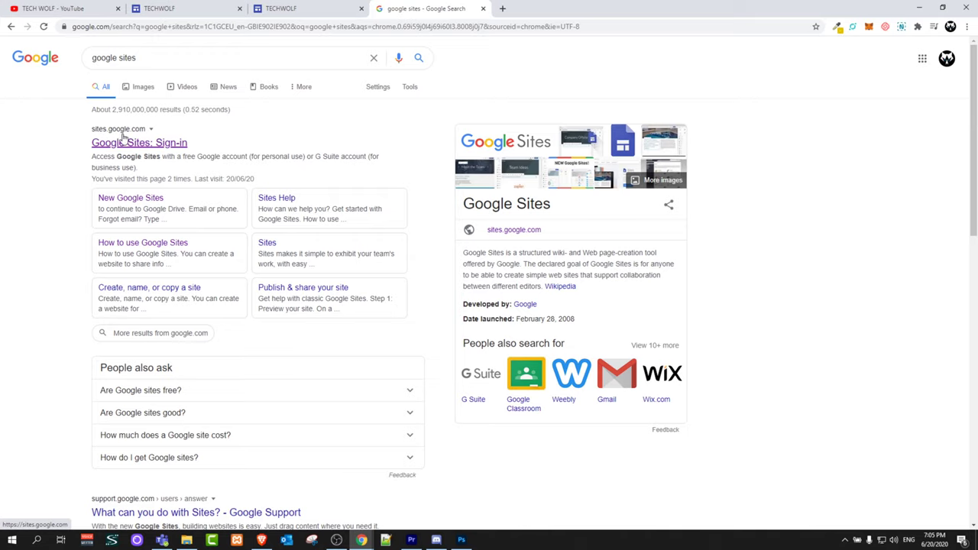
click(124, 144)
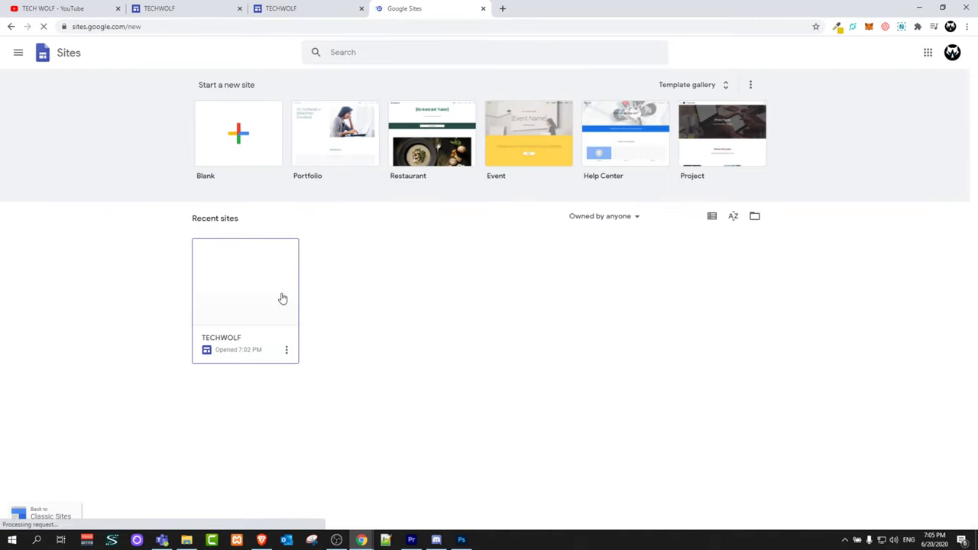
Open the TECHWOLF site from the Recent sites list
triple_click(191, 219)
click(188, 222)
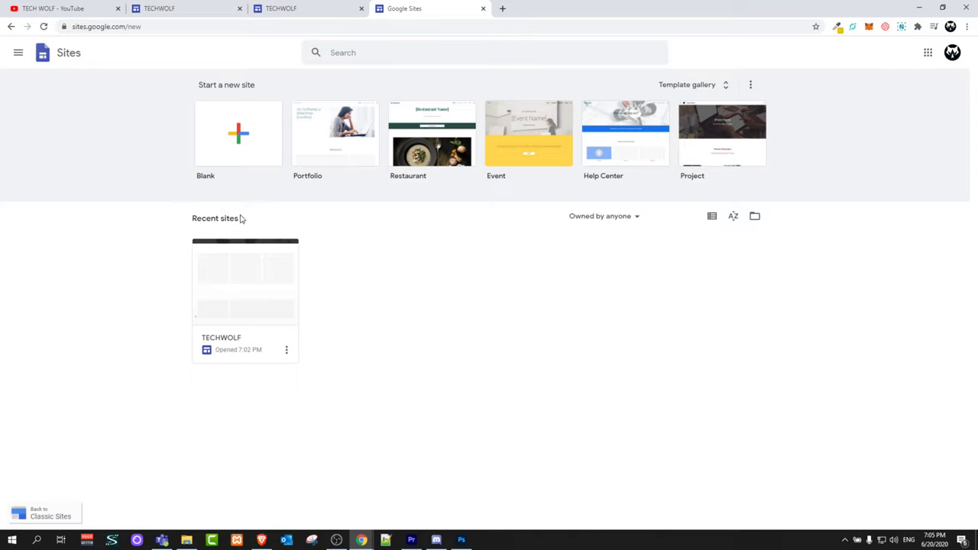
click(225, 297)
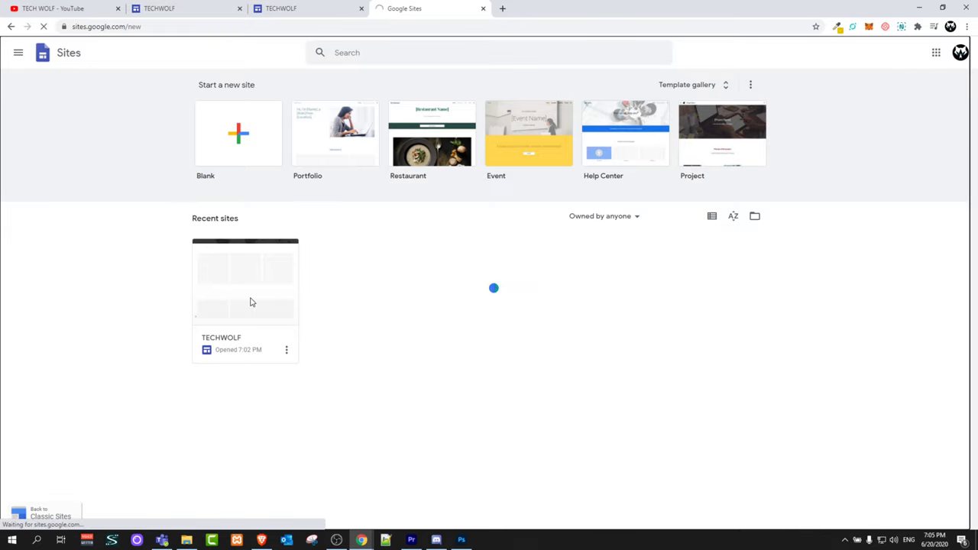